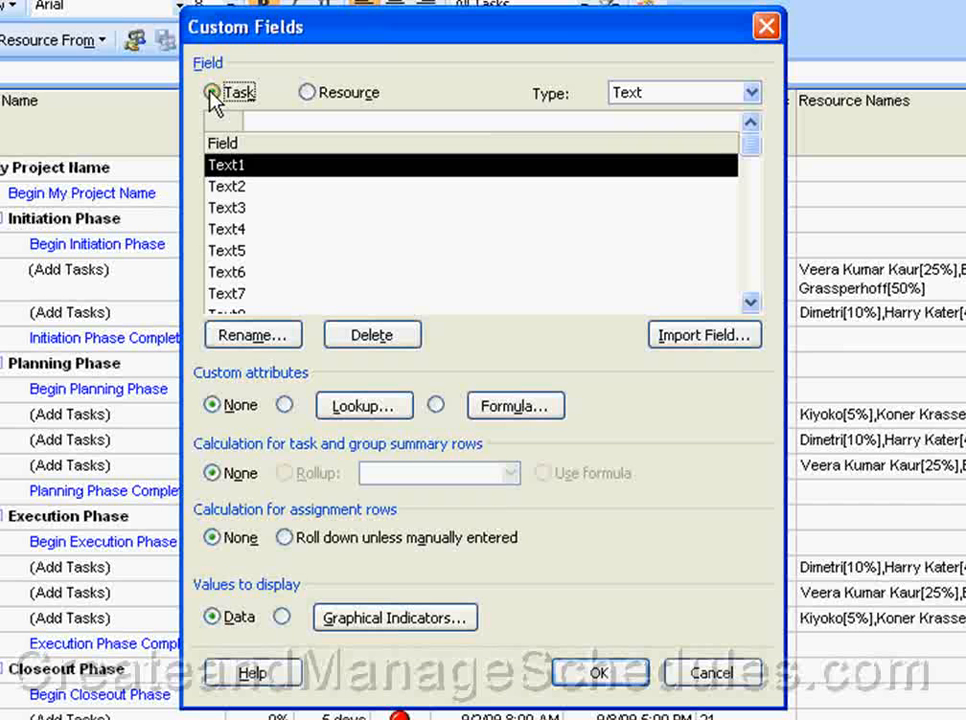
{"action": "left_click", "coordinate": [310, 93]}
{"action": "left_click", "coordinate": [213, 93]}
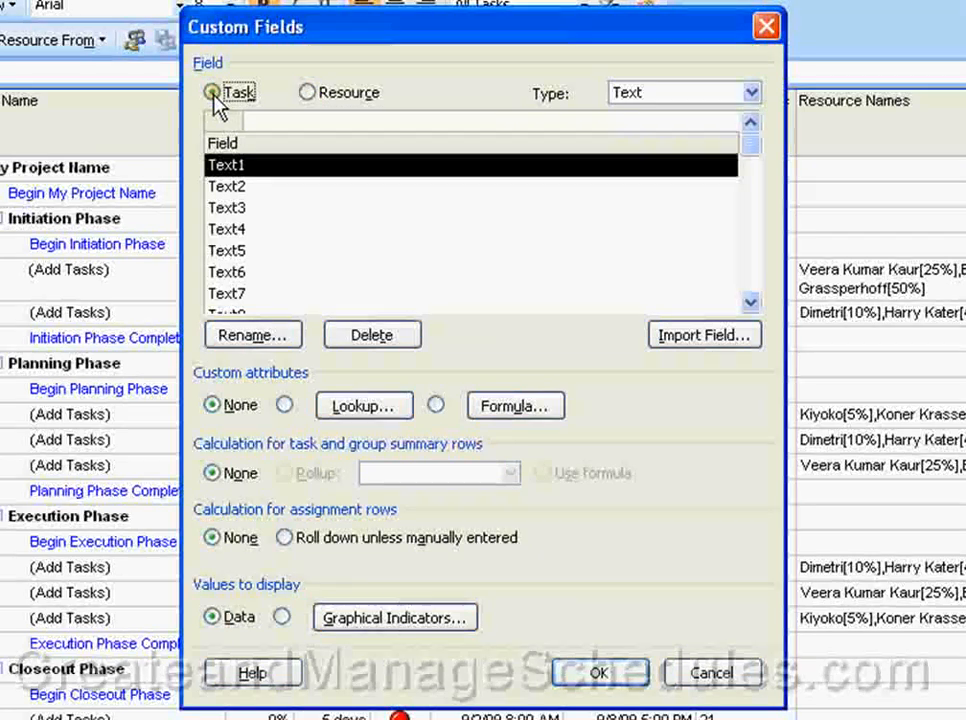
{"action": "left_click", "coordinate": [754, 94]}
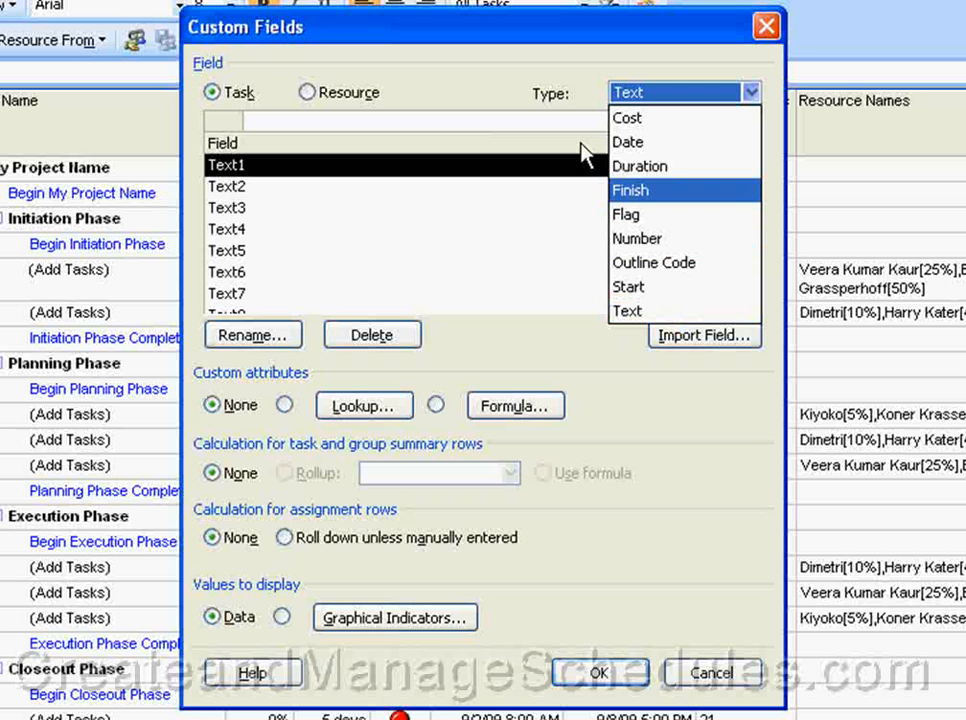
{"action": "left_click", "coordinate": [445, 66]}
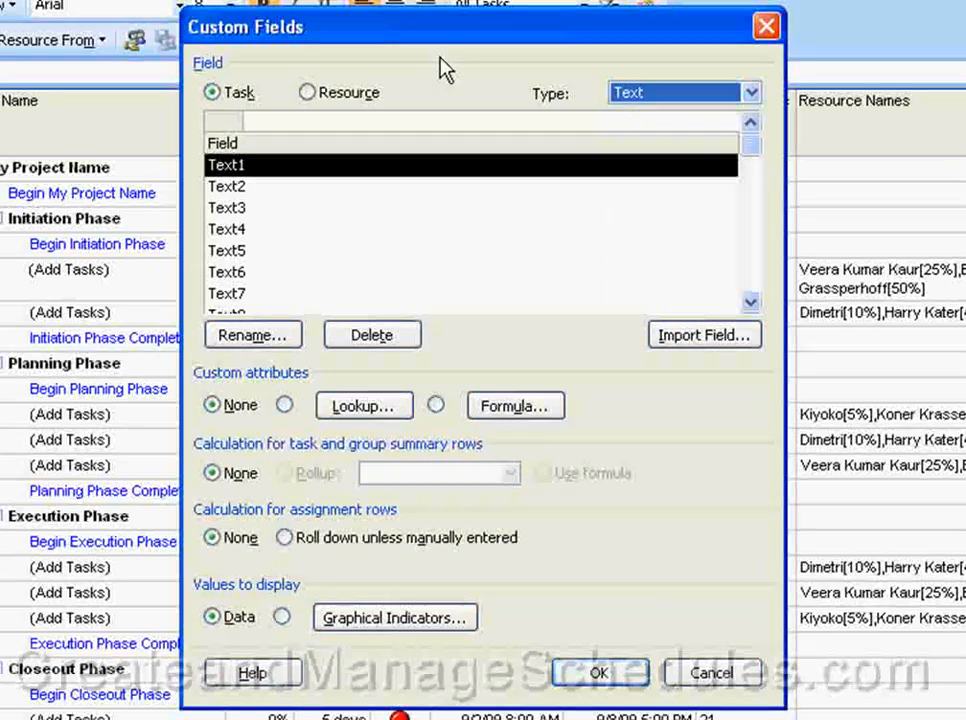
{"action": "left_click", "coordinate": [751, 96]}
{"action": "left_click", "coordinate": [629, 318]}
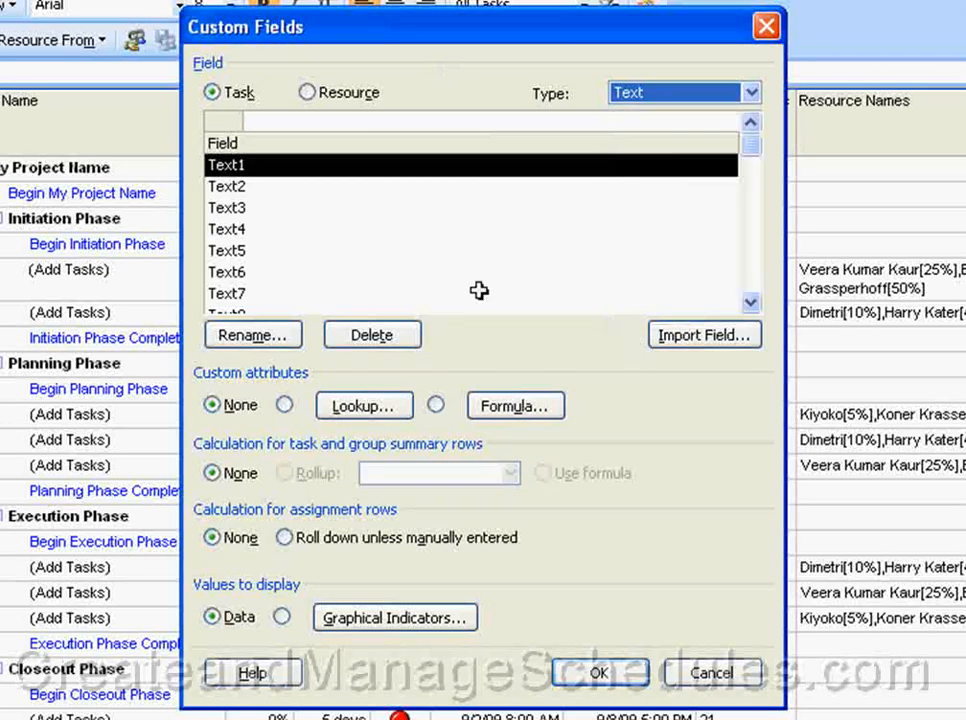
Try renaming the Text1 task field to 'Status'.
{"action": "left_click", "coordinate": [250, 337]}
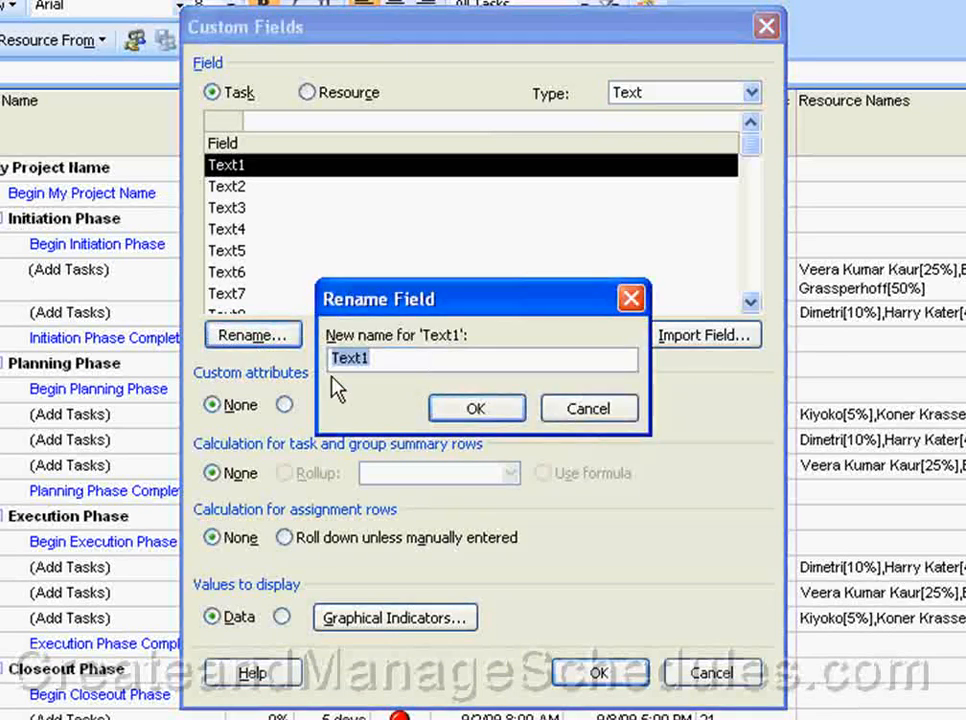
{"action": "left_click", "coordinate": [406, 360]}
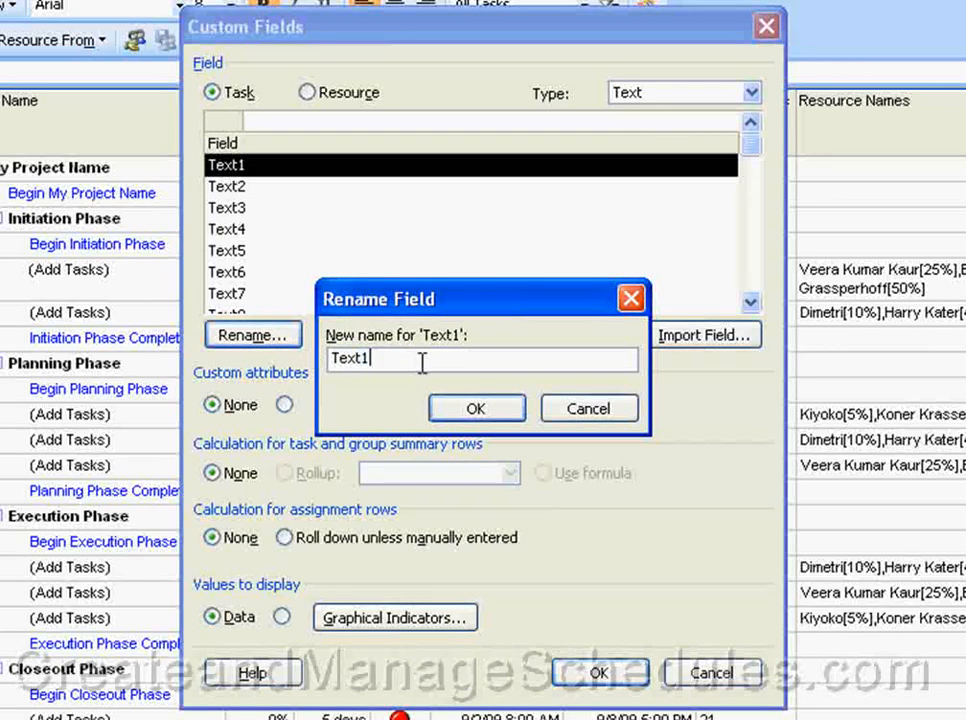
{"action": "double_click", "coordinate": [422, 362]}
{"action": "type", "text": "Stuatus"}
{"action": "key", "text": "BackSpace"}
{"action": "key", "text": "BackSpace"}
{"action": "key", "text": "BackSpace"}
{"action": "key", "text": "BackSpace"}
{"action": "key", "text": "BackSpace"}
{"action": "type", "text": "atus"}
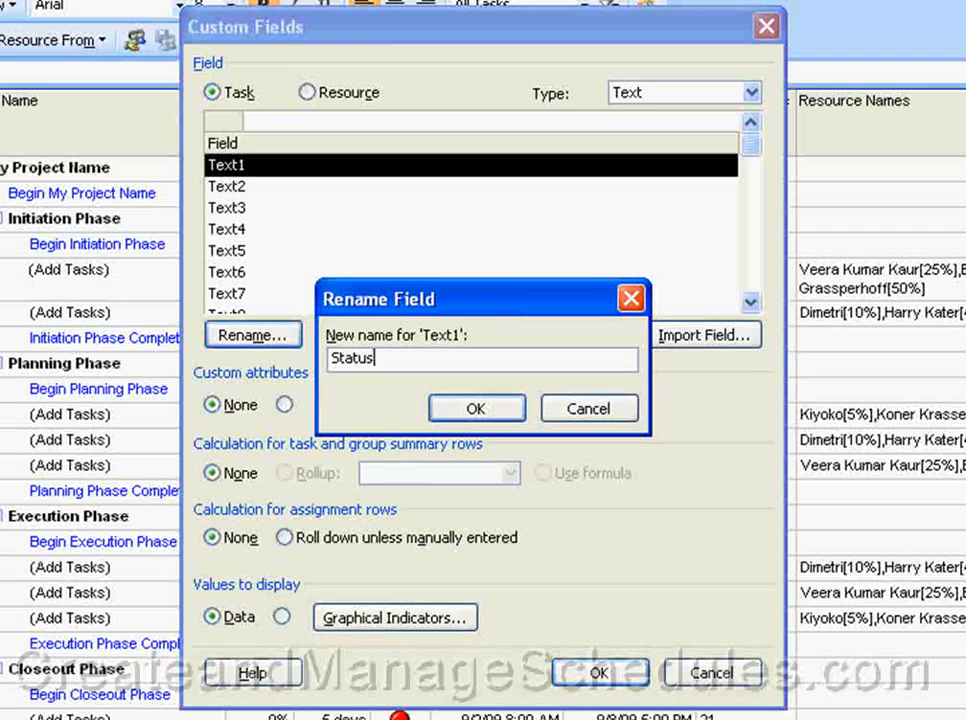
{"action": "left_click", "coordinate": [470, 413]}
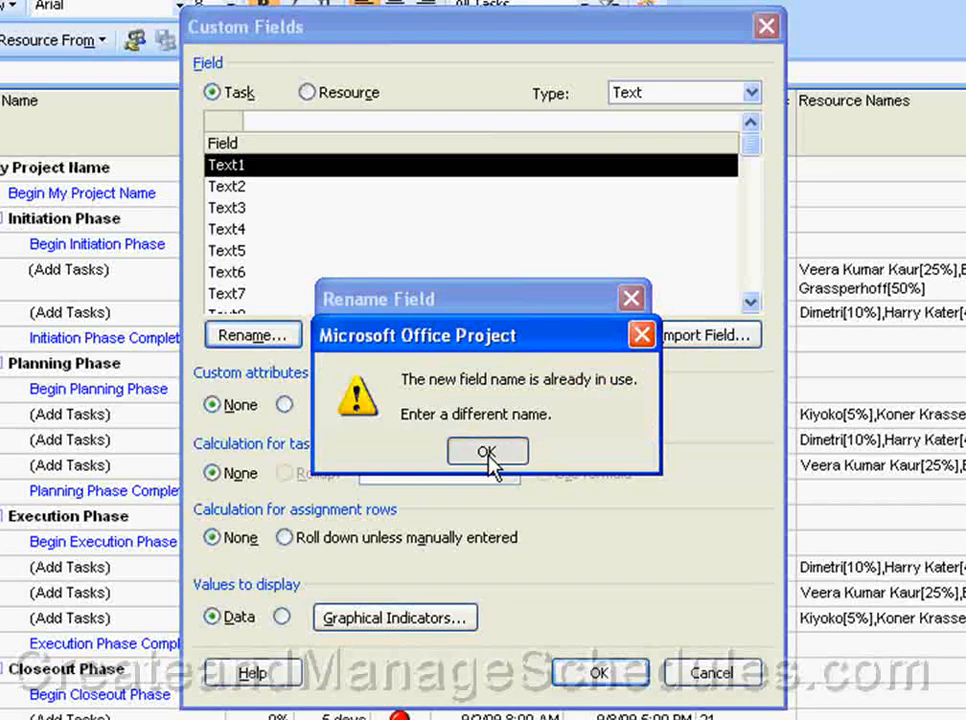
After the 'already in use' warning, name the field 'Status2' instead.
{"action": "left_click", "coordinate": [487, 452]}
{"action": "left_click", "coordinate": [408, 360]}
{"action": "type", "text": "2"}
{"action": "left_click", "coordinate": [483, 405]}
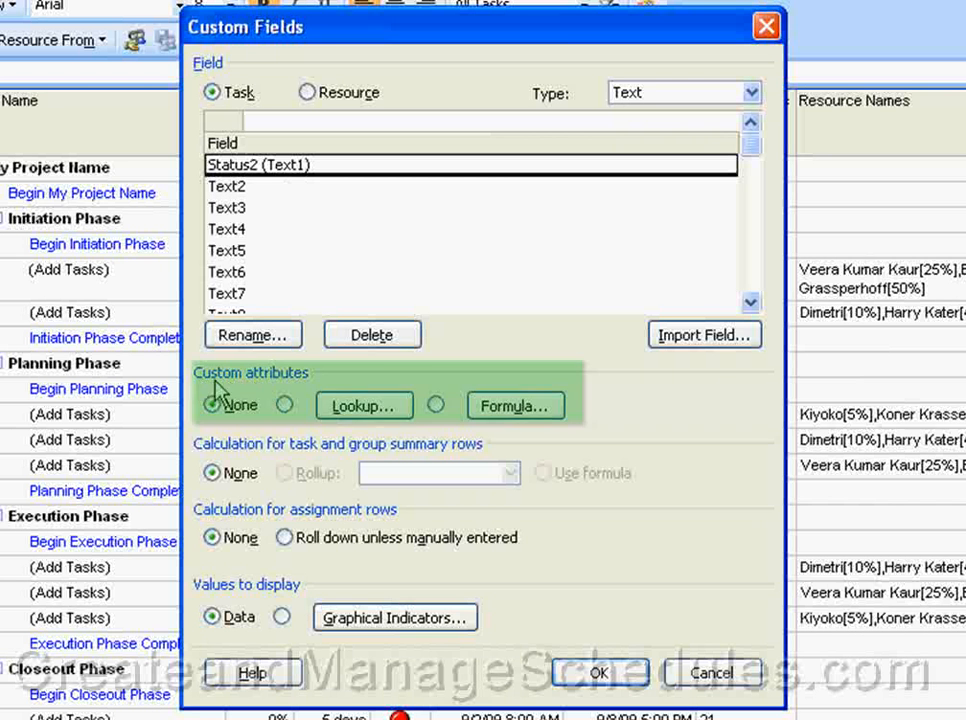
Set Status2's custom attribute to Lookup, after briefly trying Formula and accepting its warning.
{"action": "left_click", "coordinate": [285, 405]}
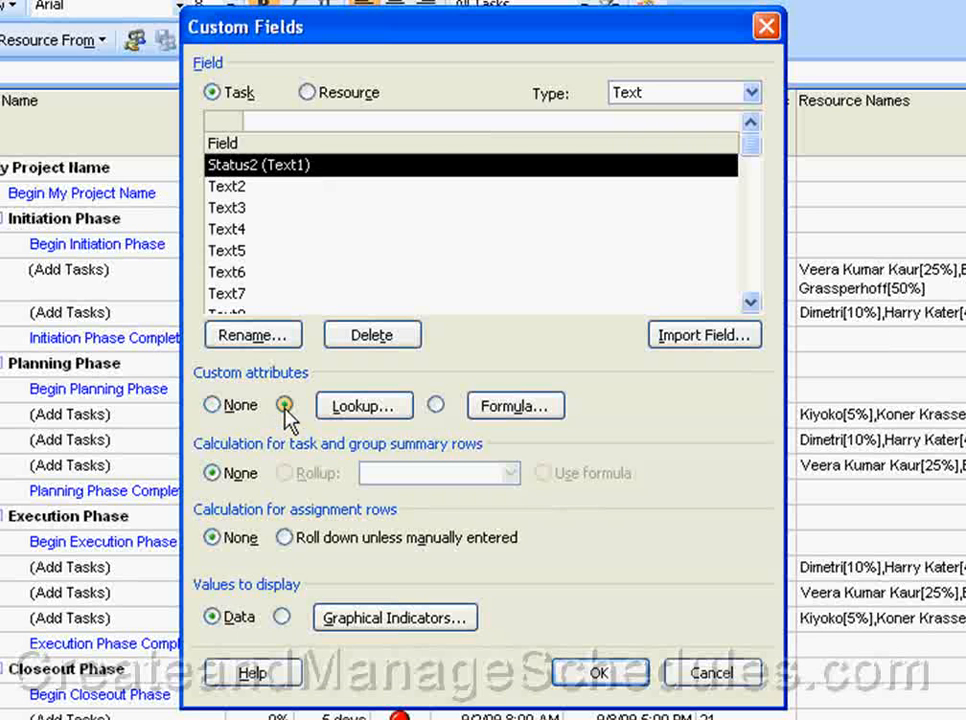
{"action": "left_click", "coordinate": [436, 405]}
{"action": "left_click", "coordinate": [437, 450]}
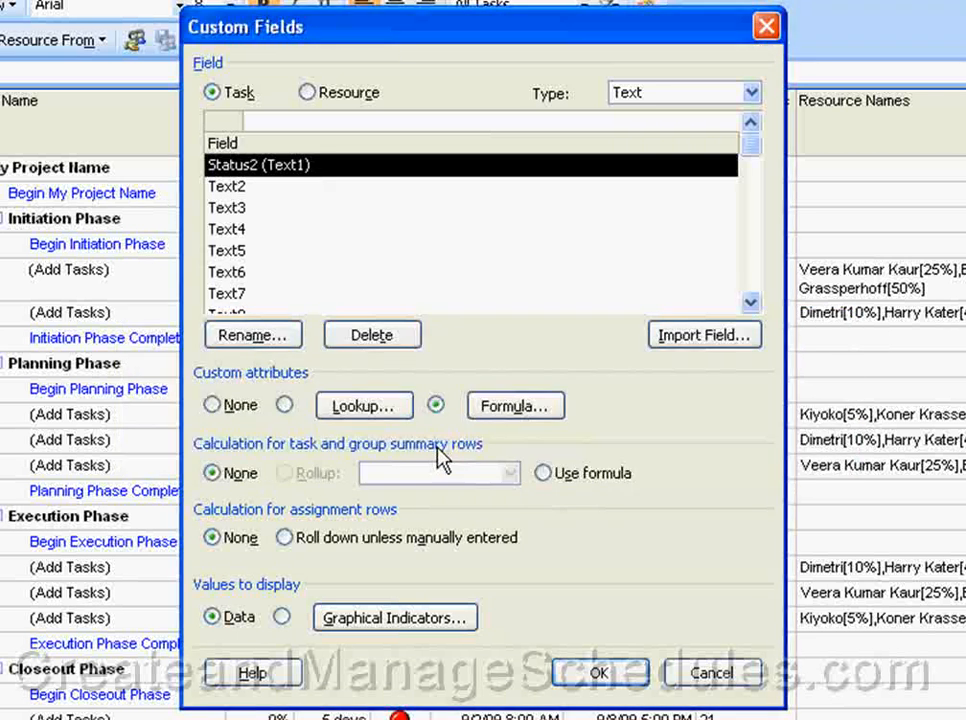
{"action": "left_click", "coordinate": [284, 405]}
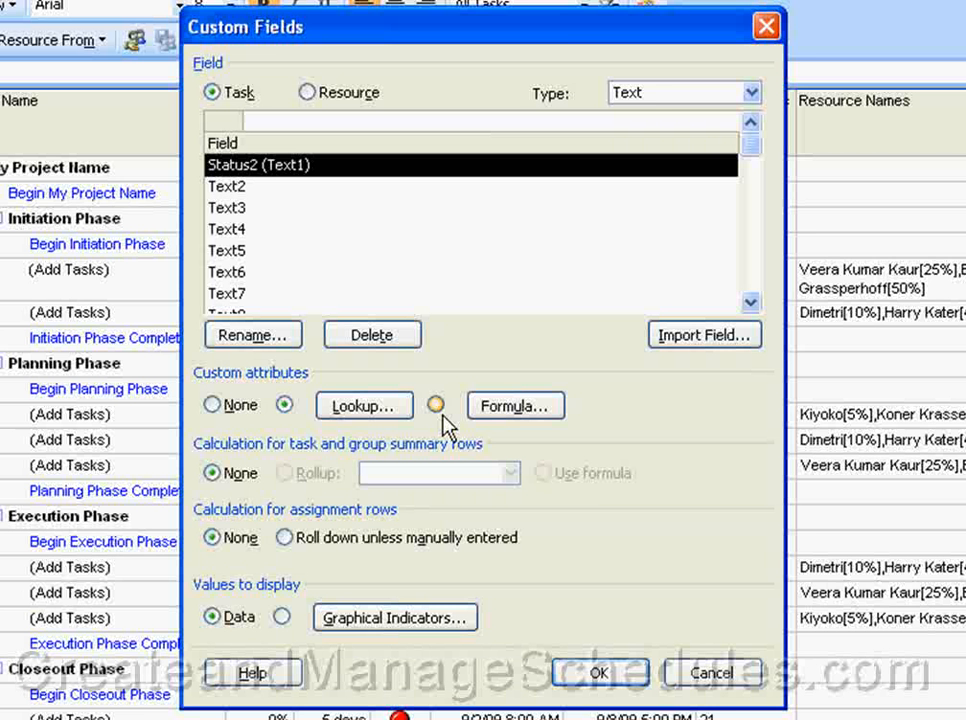
Enter aaaa and dddd as values in the Status2 lookup table.
{"action": "left_click", "coordinate": [347, 408]}
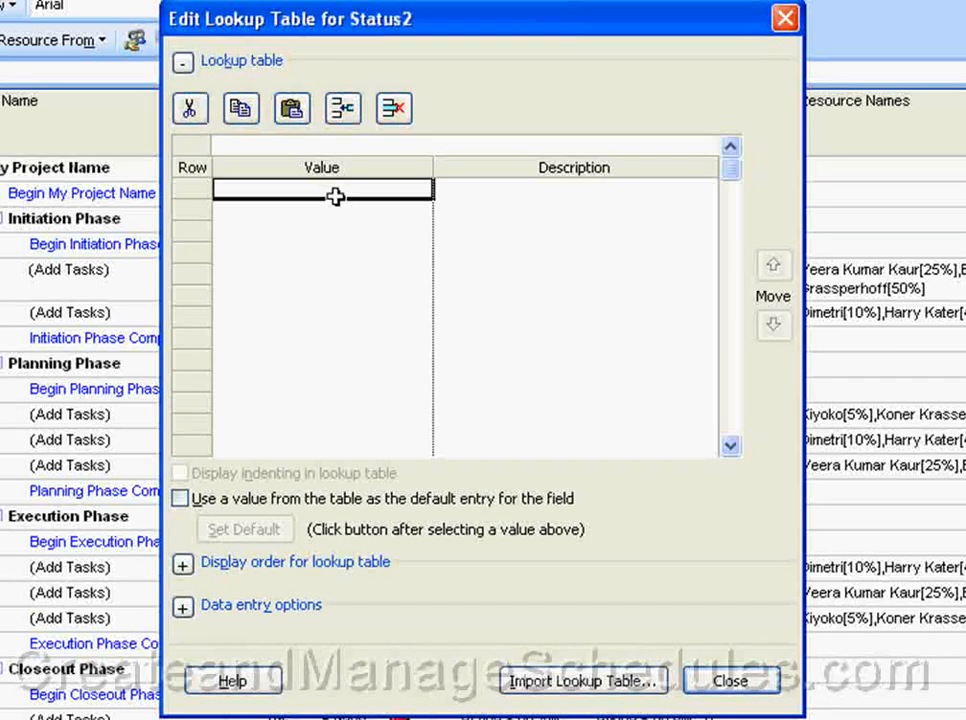
{"action": "left_click", "coordinate": [459, 192]}
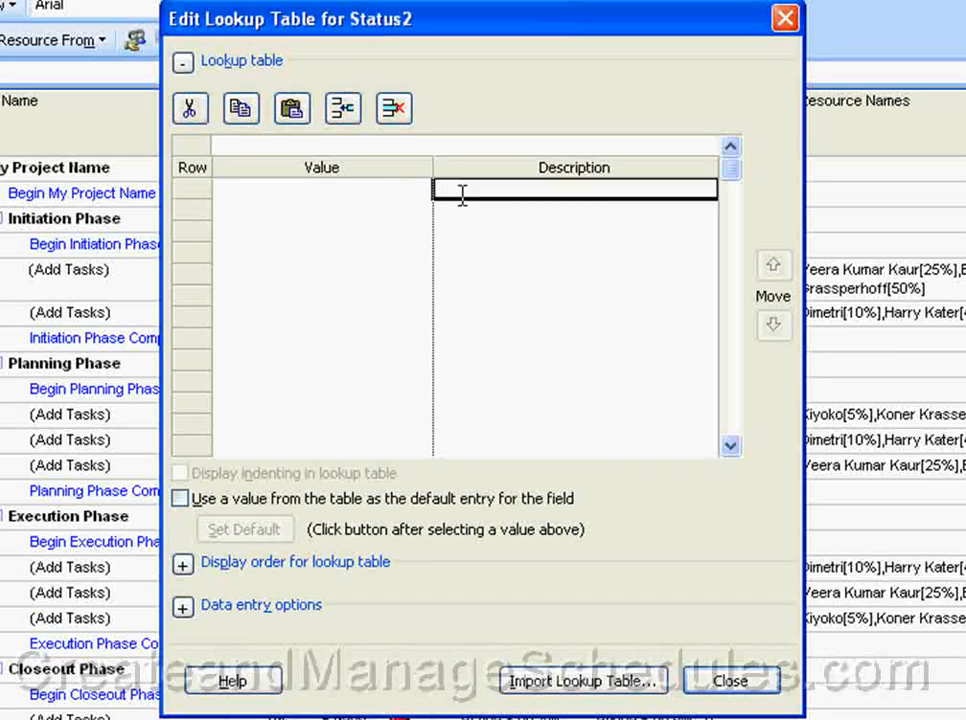
{"action": "left_click", "coordinate": [375, 194]}
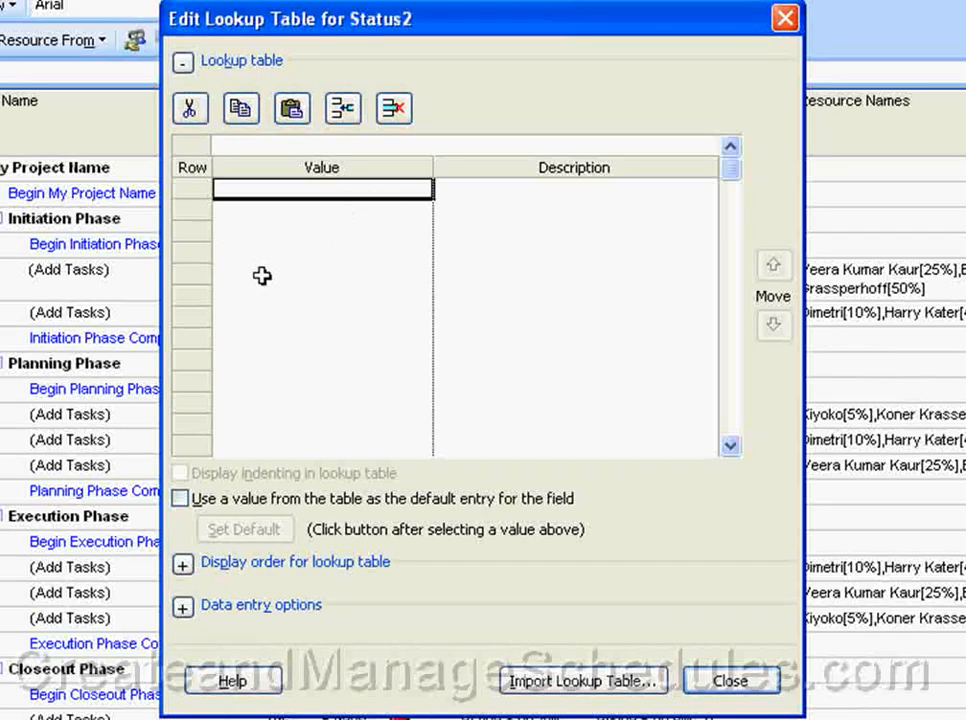
{"action": "type", "text": "aaaa"}
{"action": "left_click", "coordinate": [277, 206]}
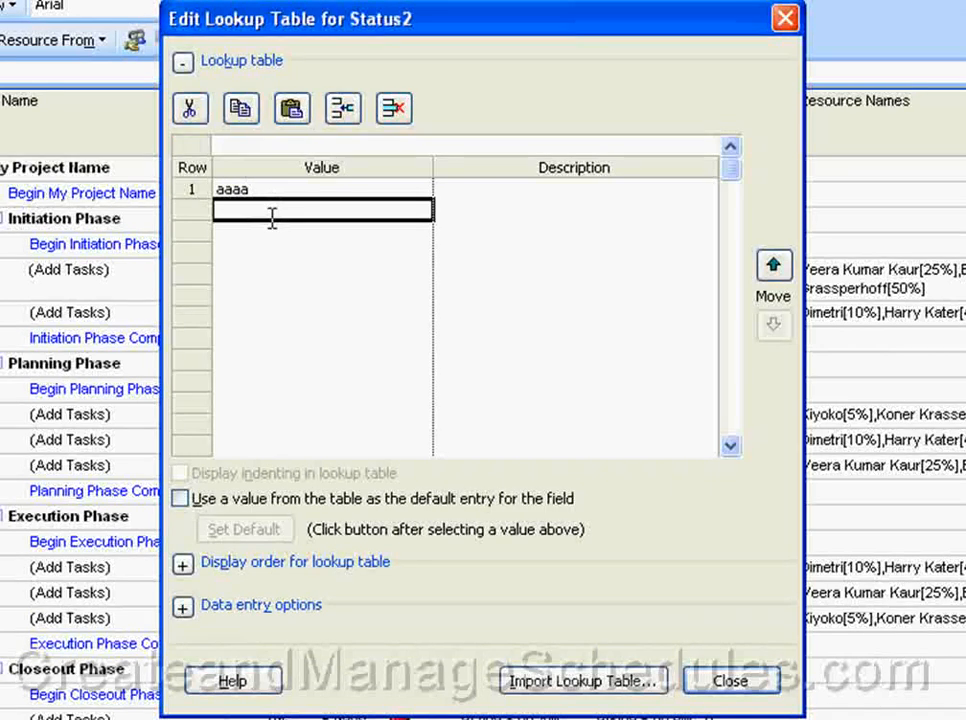
{"action": "type", "text": "dddd"}
{"action": "left_click", "coordinate": [272, 275]}
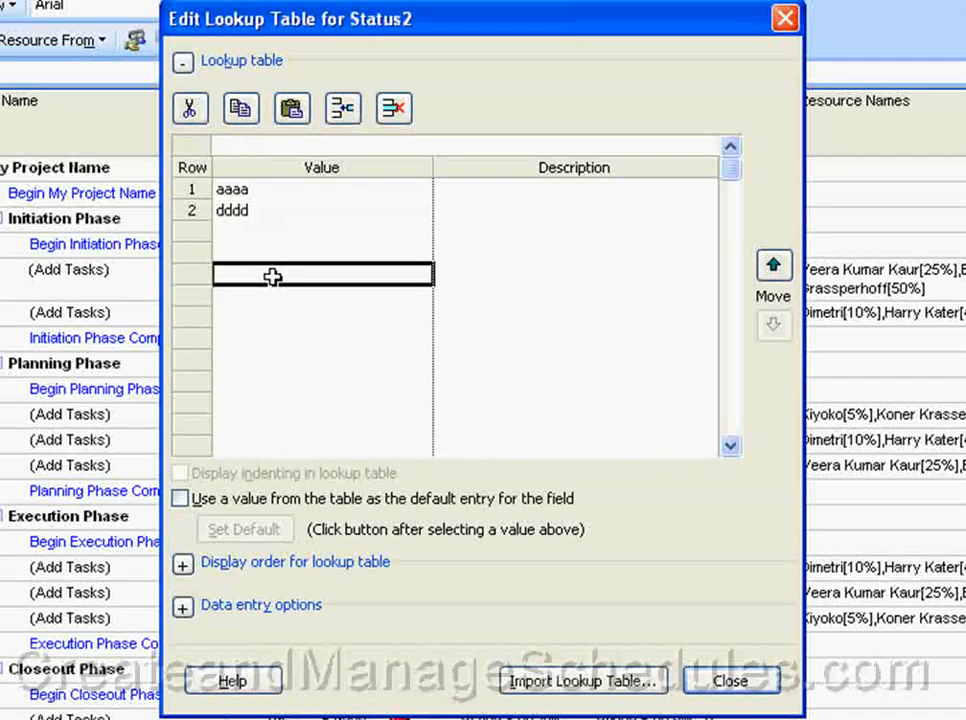
Make aaaa the default lookup entry and close the lookup table.
{"action": "left_click", "coordinate": [261, 194]}
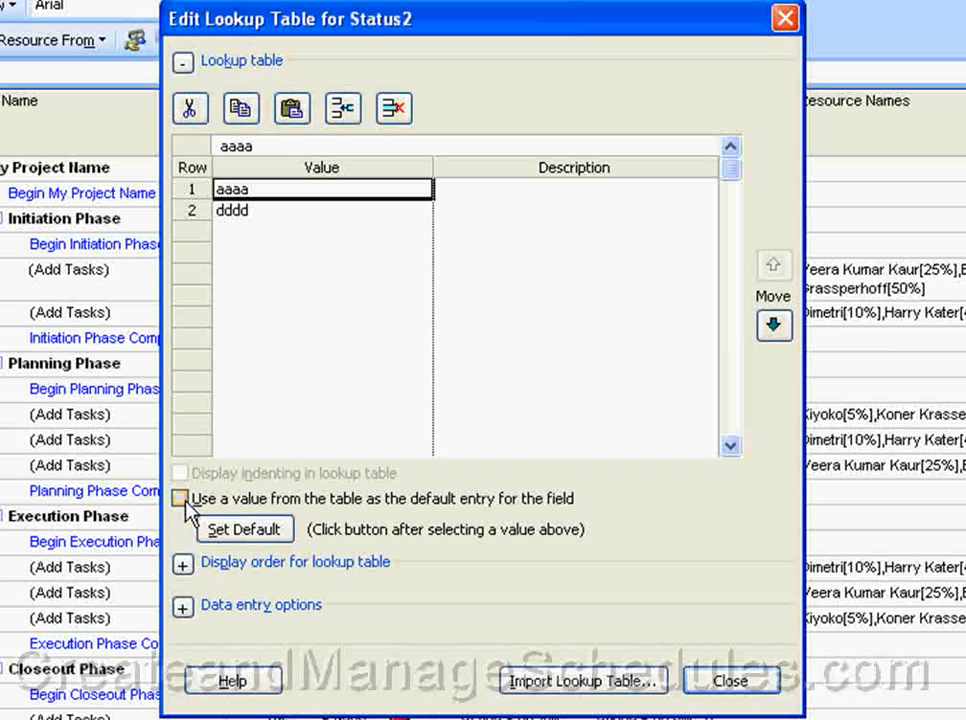
{"action": "left_click", "coordinate": [180, 499]}
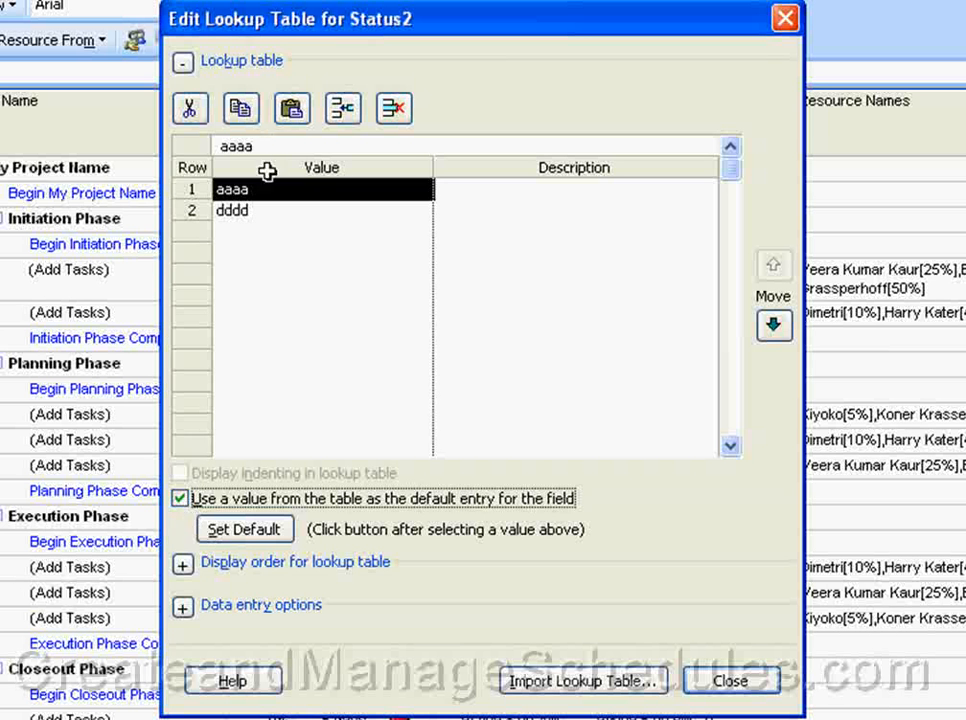
{"action": "left_click", "coordinate": [236, 535]}
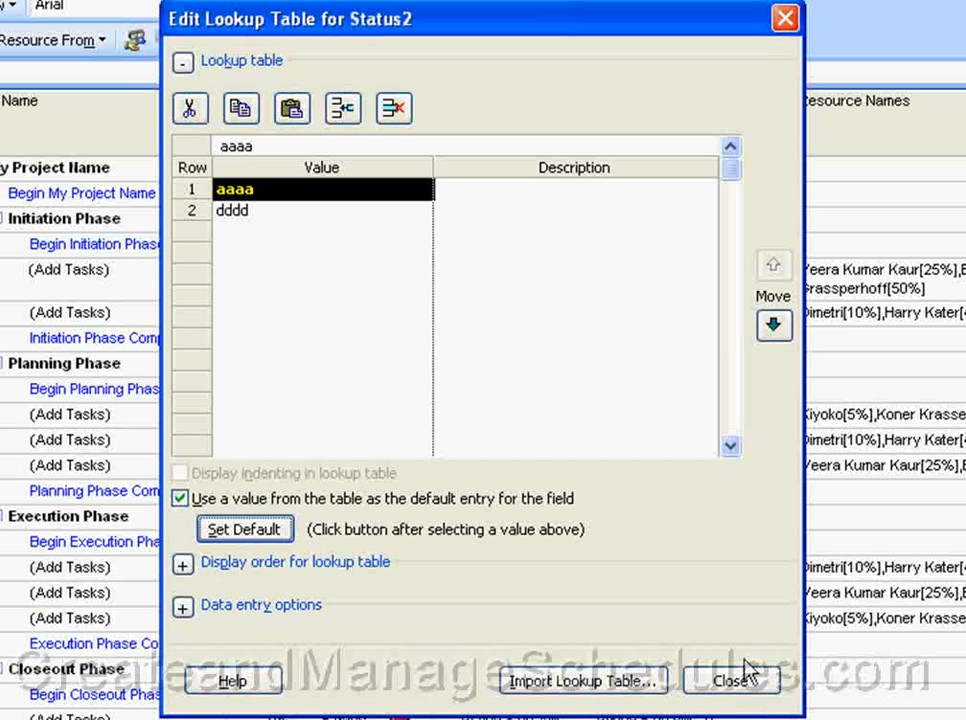
{"action": "left_click", "coordinate": [730, 681]}
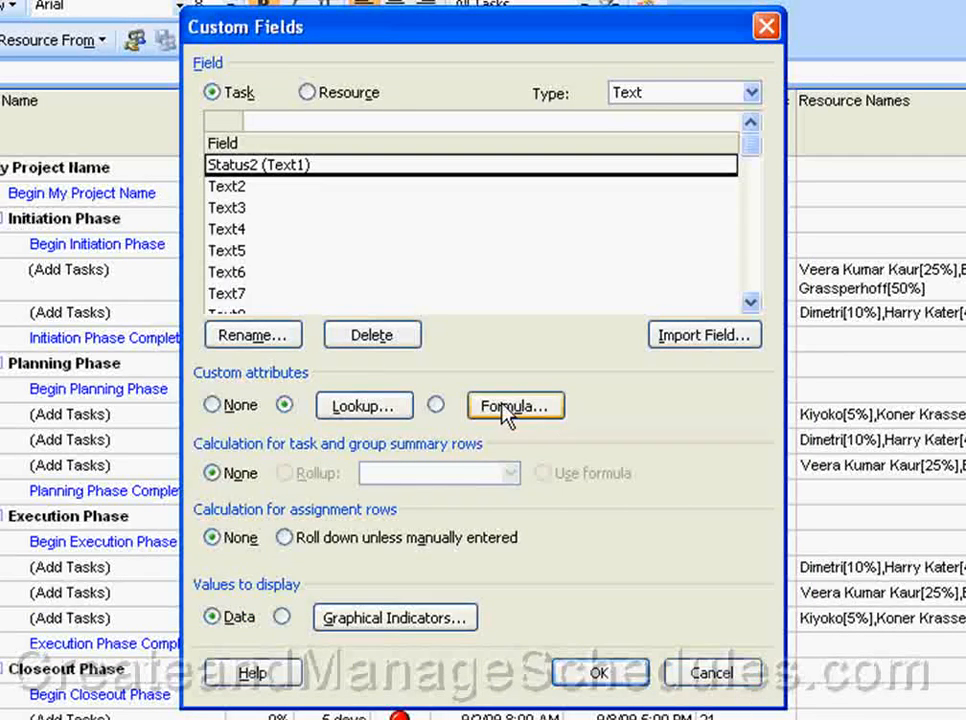
Switch Status2 to Formula, accept the data-discard warning, and bring up its formula editor.
{"action": "left_click", "coordinate": [436, 406]}
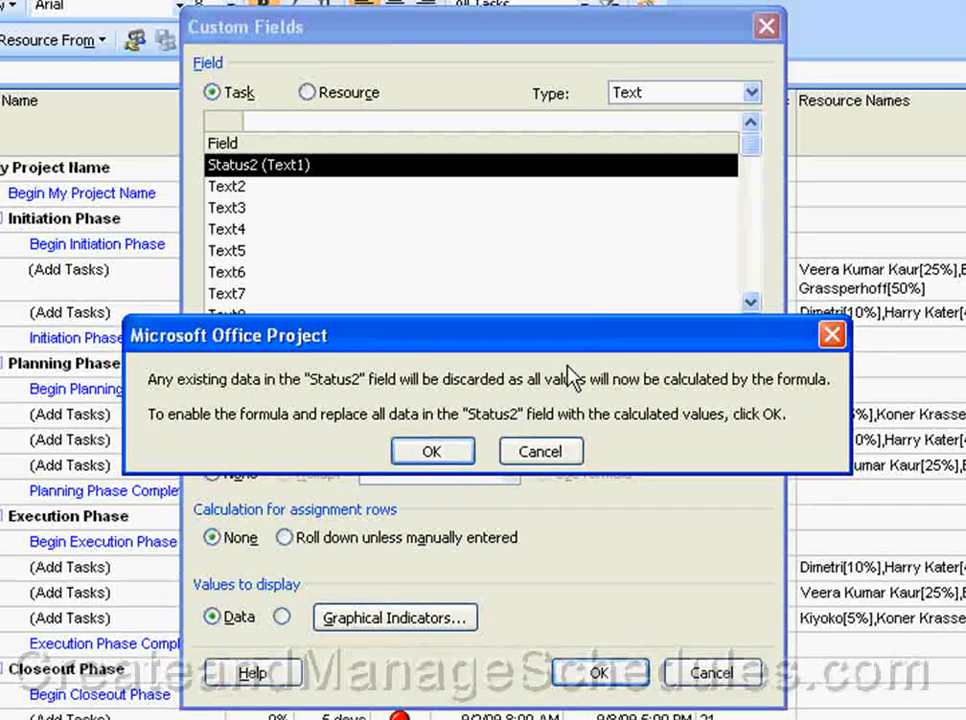
{"action": "left_click", "coordinate": [441, 454]}
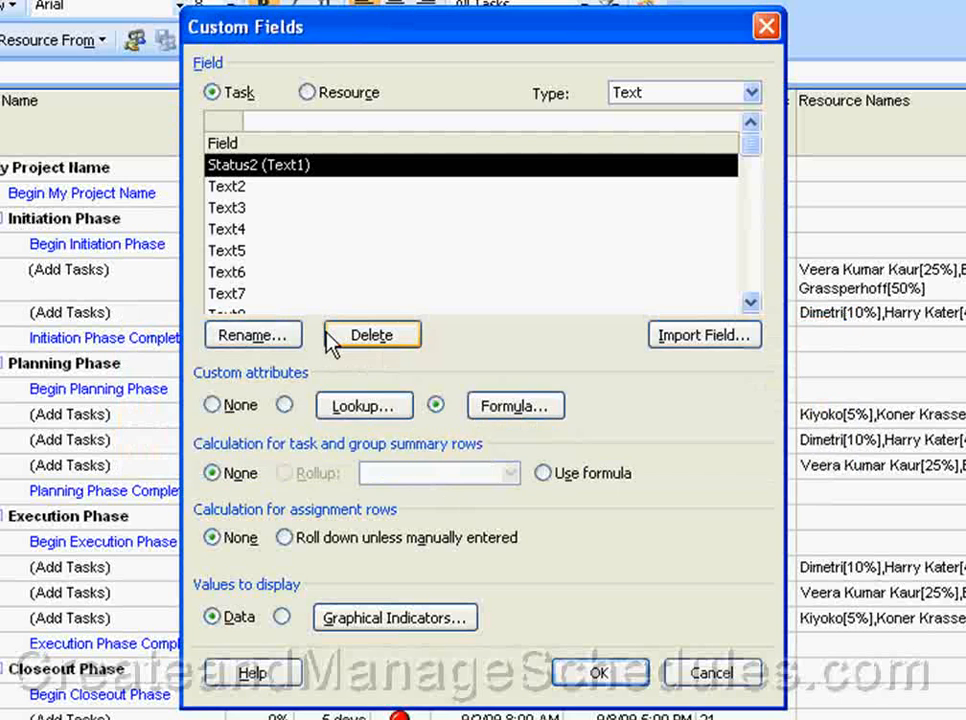
{"action": "left_click", "coordinate": [517, 418]}
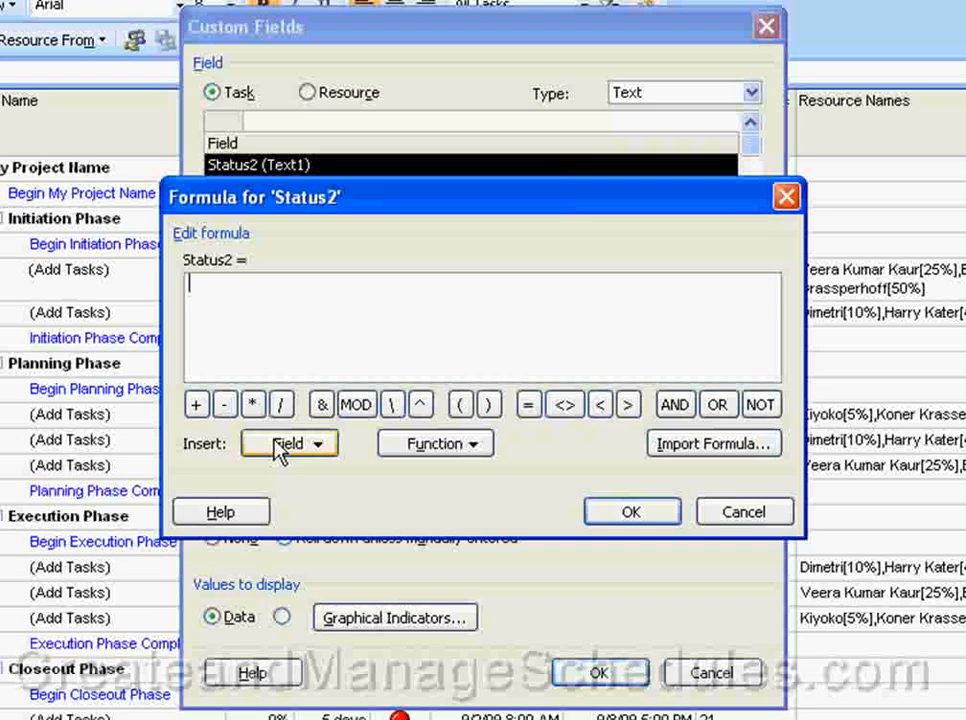
Insert the Cost > Budget Cost field into the Status2 formula, then delete it.
{"action": "left_click", "coordinate": [326, 449]}
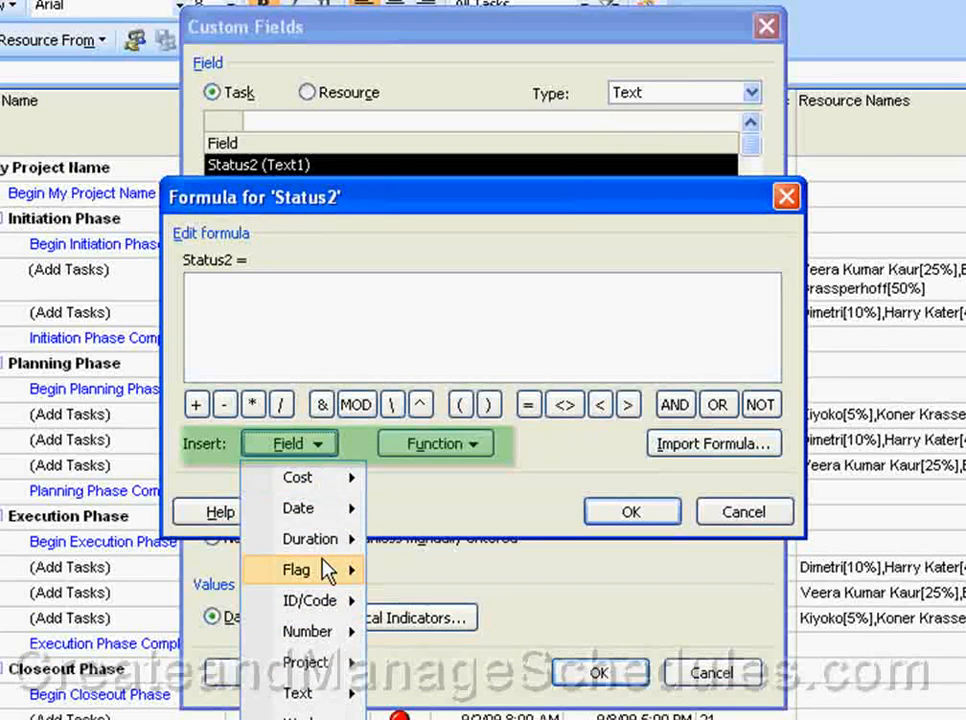
{"action": "mouse_move", "coordinate": [302, 483]}
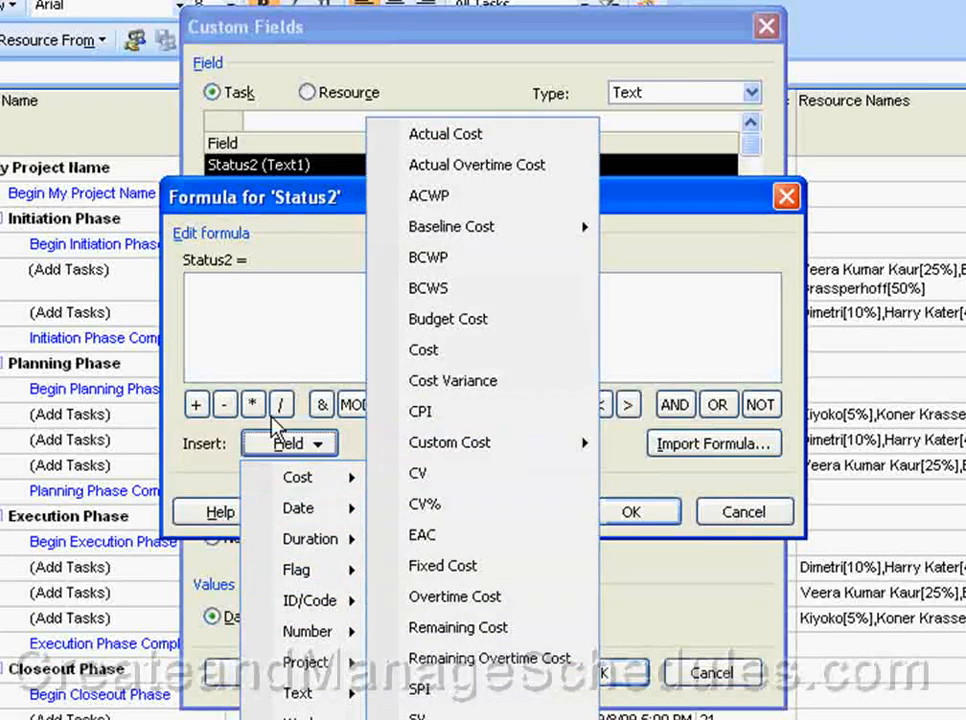
{"action": "left_click", "coordinate": [447, 319]}
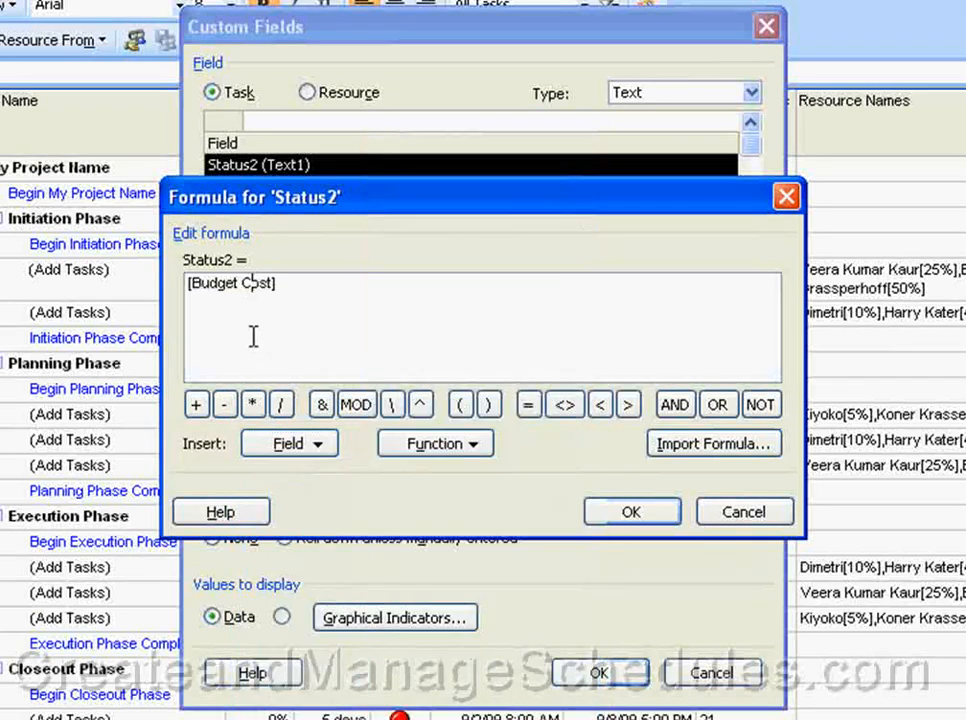
{"action": "left_click", "coordinate": [298, 452]}
{"action": "mouse_move", "coordinate": [303, 480]}
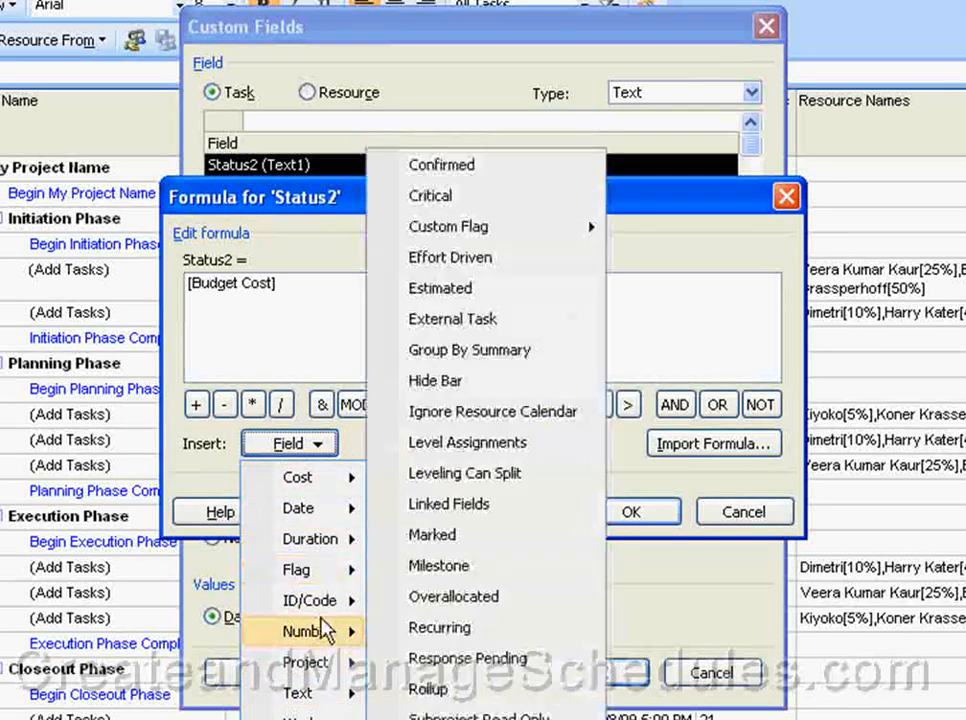
{"action": "left_click", "coordinate": [319, 289]}
{"action": "left_click_drag", "start_coordinate": [319, 289], "coordinate": [118, 305]}
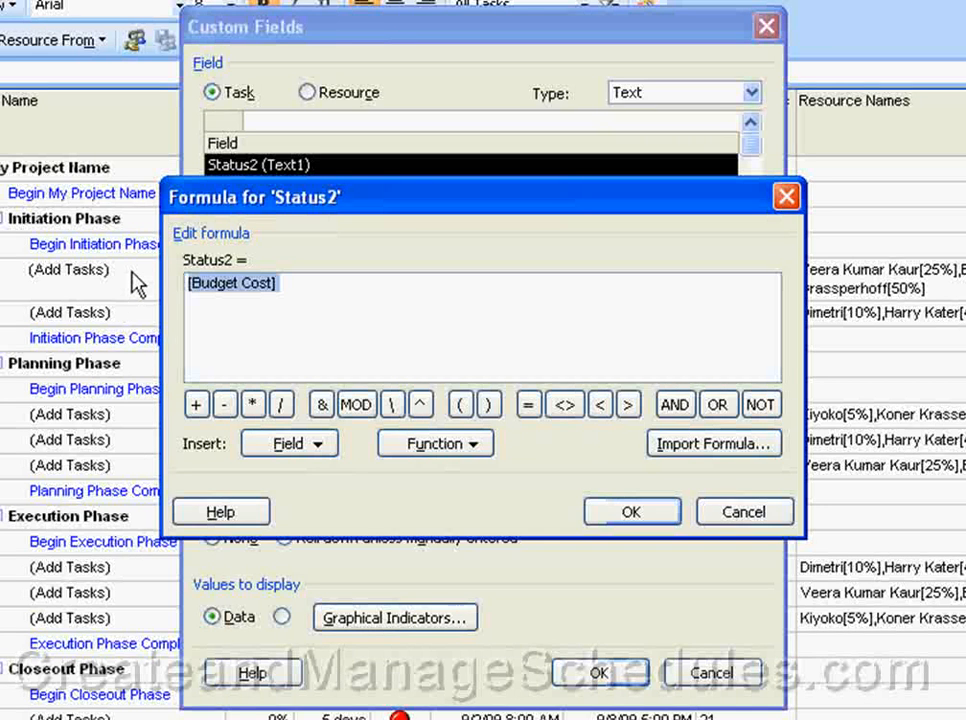
{"action": "key", "text": "Delete"}
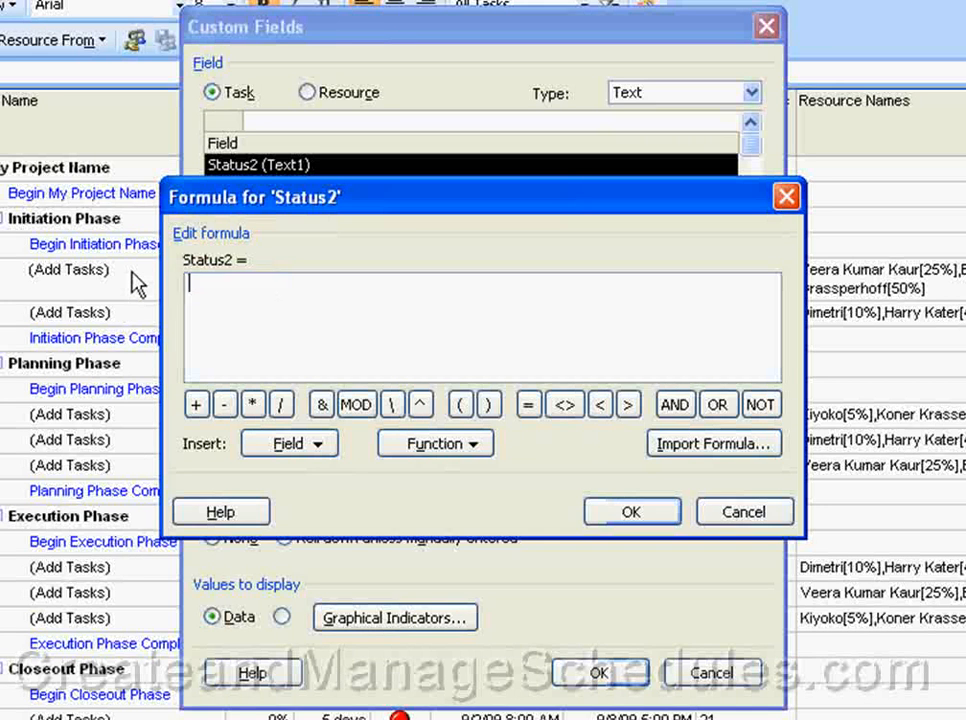
Browse the General functions without inserting any, then close the empty formula editor.
{"action": "left_click", "coordinate": [445, 452]}
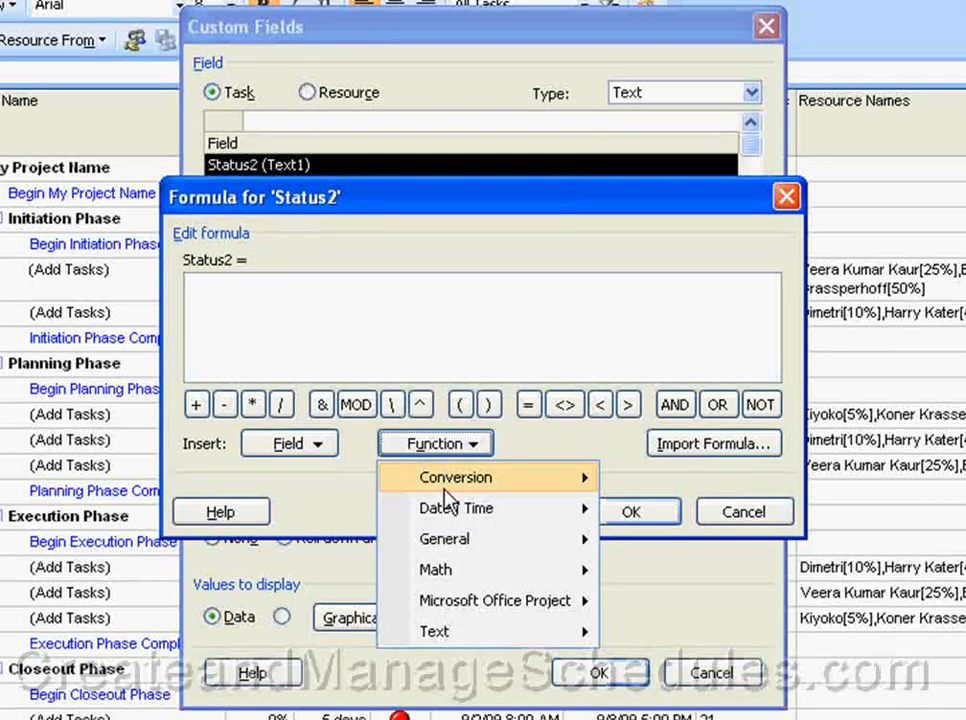
{"action": "mouse_move", "coordinate": [447, 494]}
{"action": "mouse_move", "coordinate": [455, 546]}
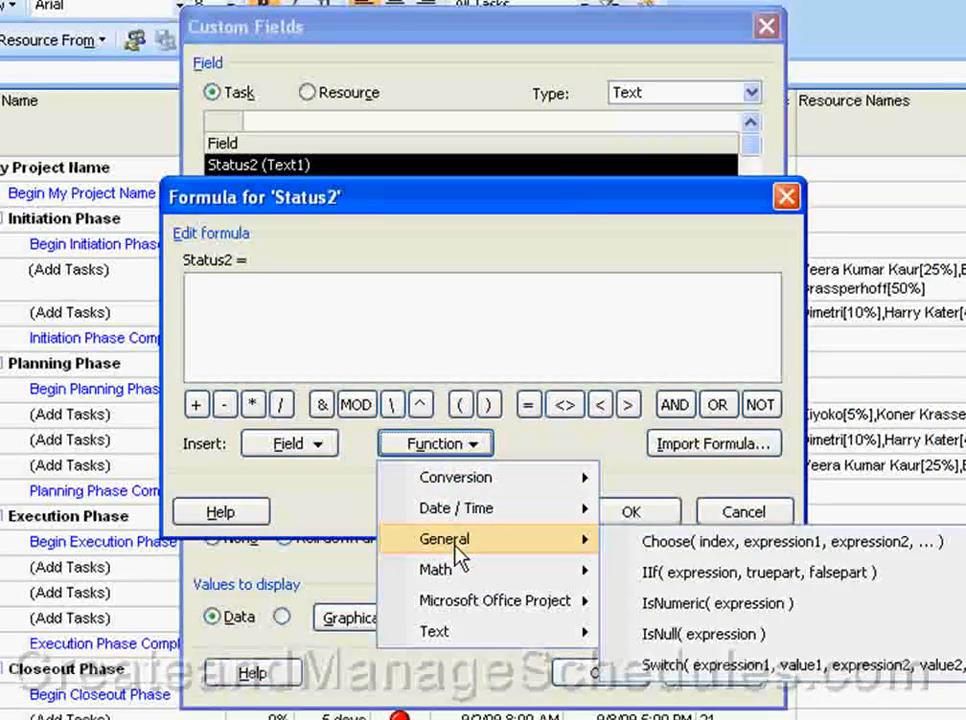
{"action": "left_click", "coordinate": [367, 333]}
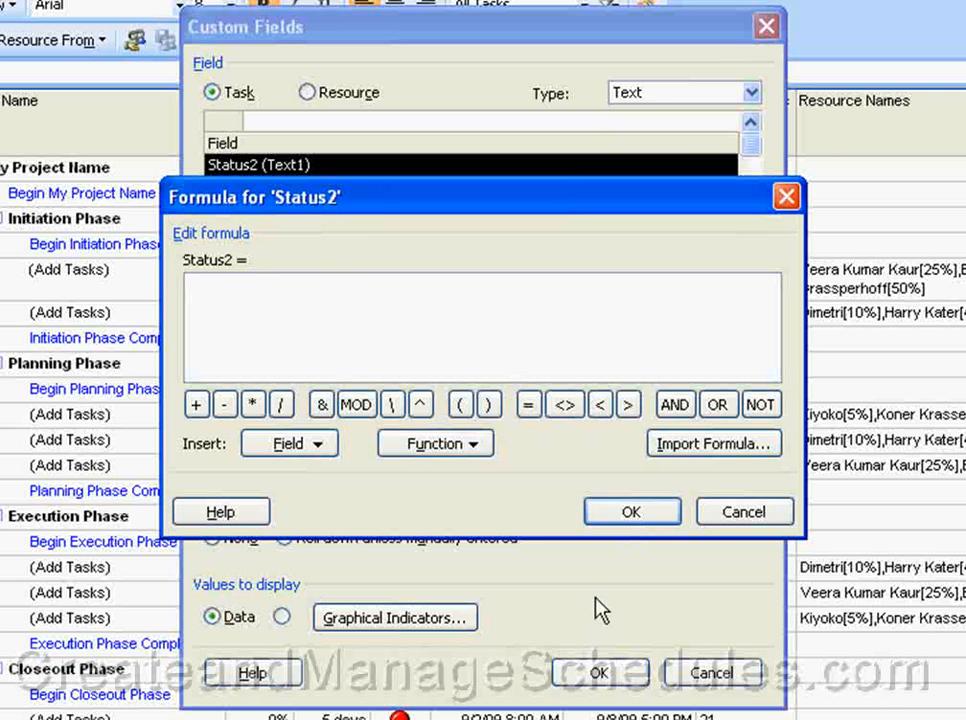
{"action": "left_click", "coordinate": [640, 517]}
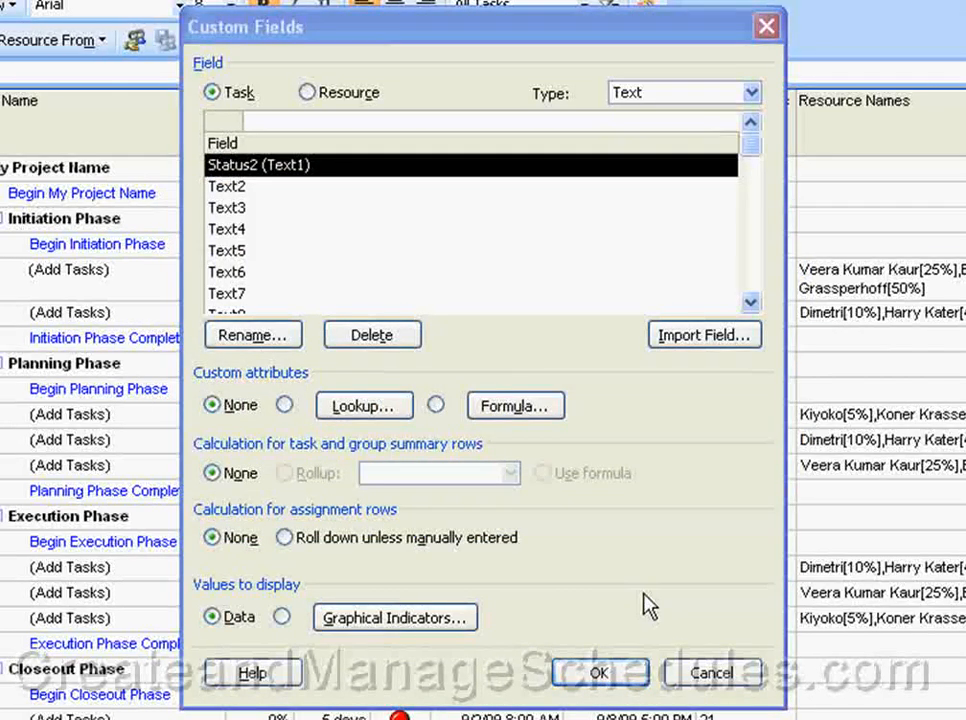
Change the field type from Text to Number, listing Number1 'Status - Actual vs. Planned'.
{"action": "left_click", "coordinate": [338, 26]}
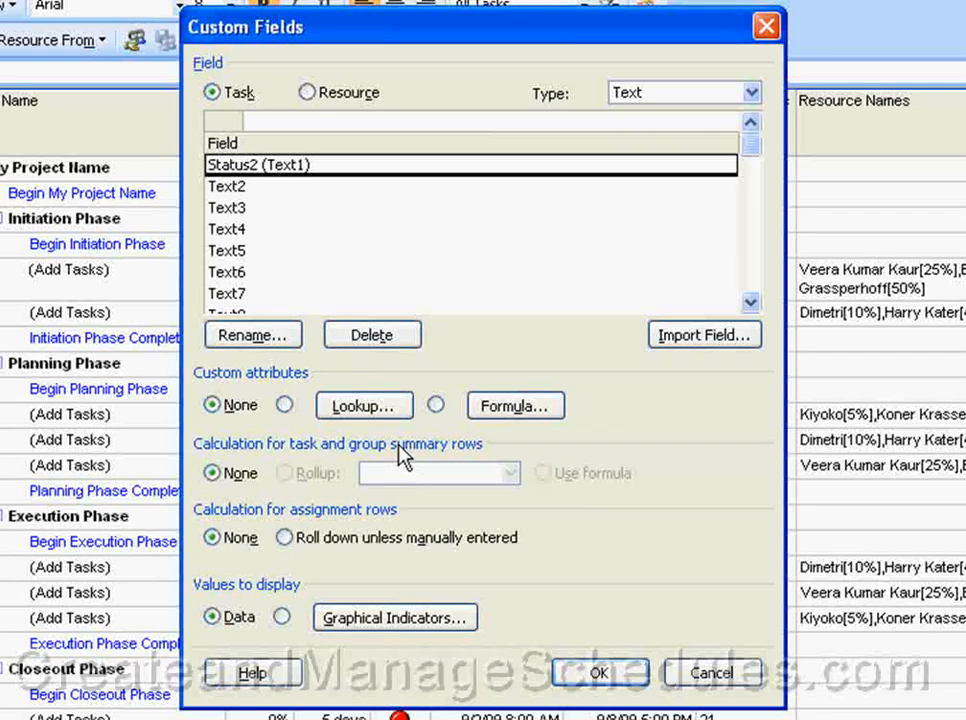
{"action": "left_click", "coordinate": [751, 92]}
{"action": "left_click", "coordinate": [720, 238]}
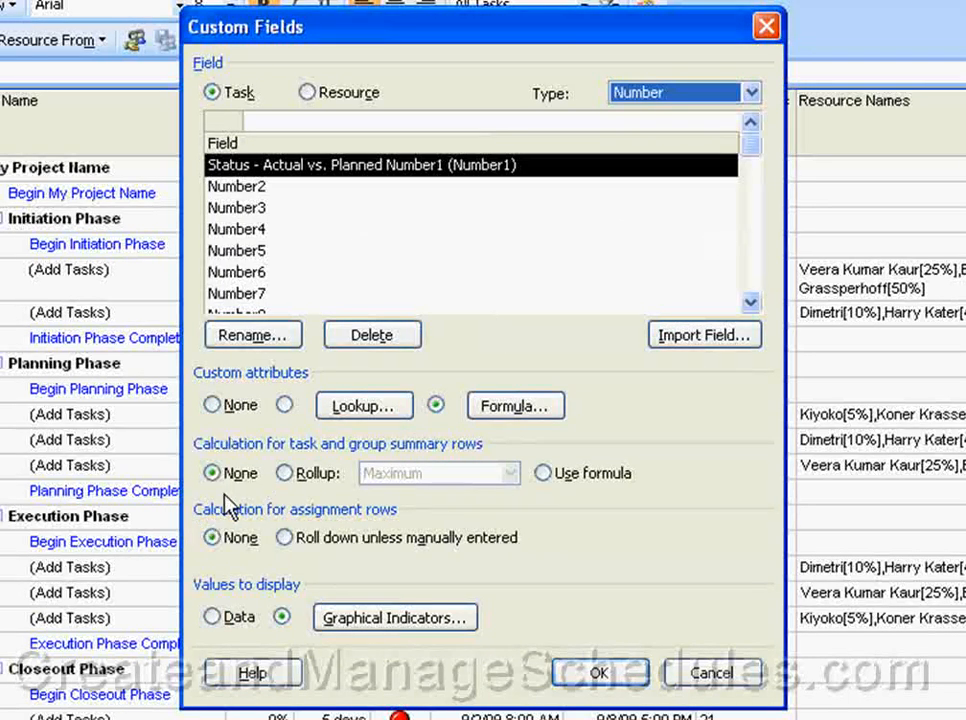
{"action": "left_click", "coordinate": [750, 93]}
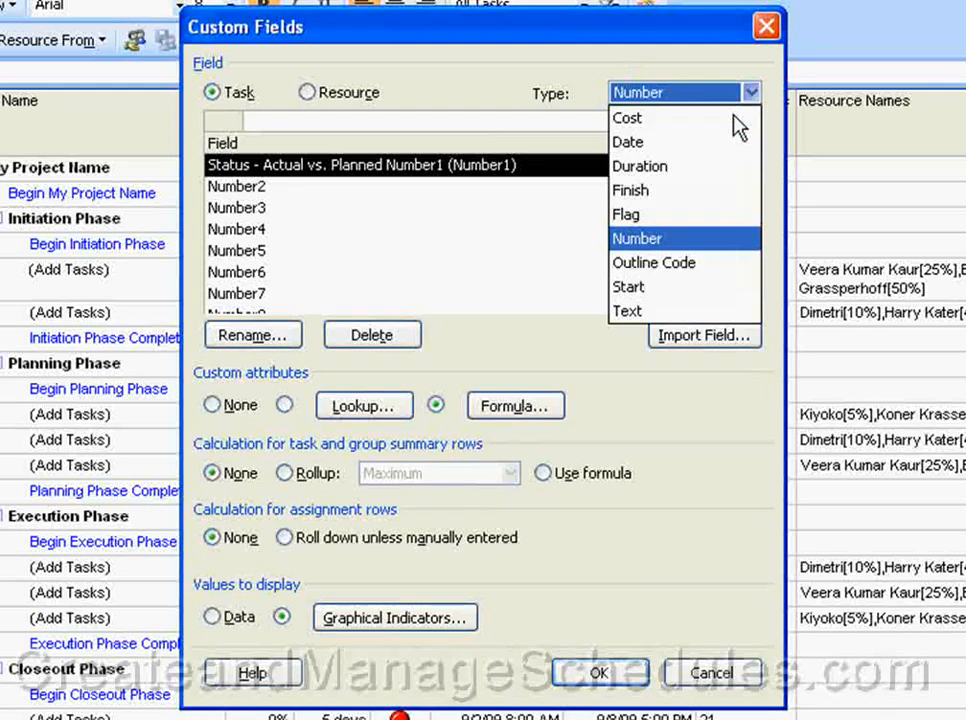
{"action": "left_click", "coordinate": [670, 311]}
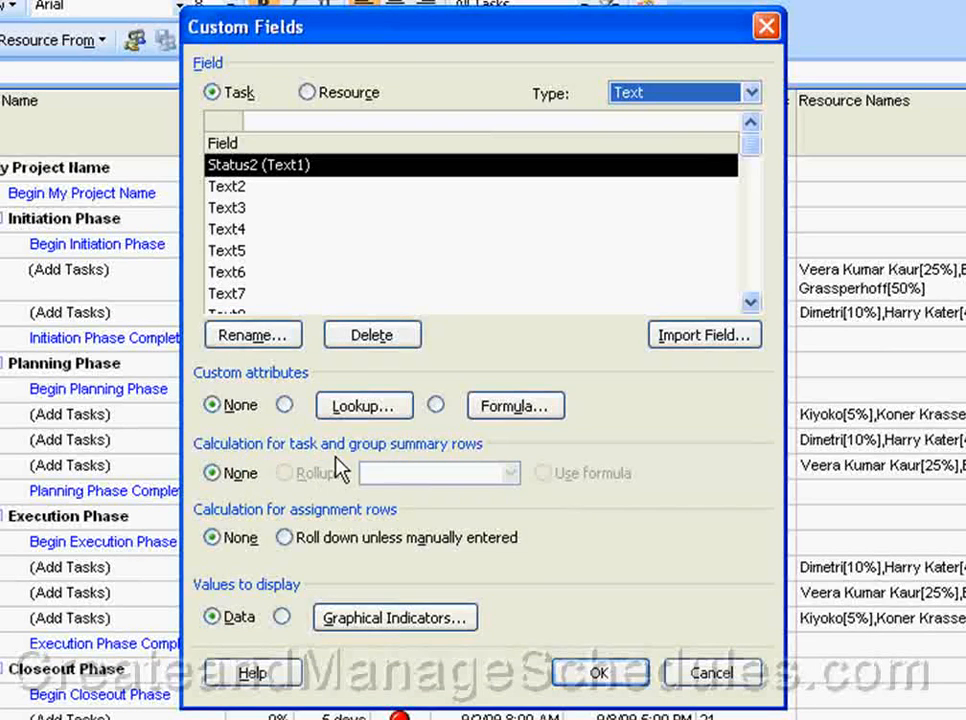
{"action": "left_click", "coordinate": [750, 93]}
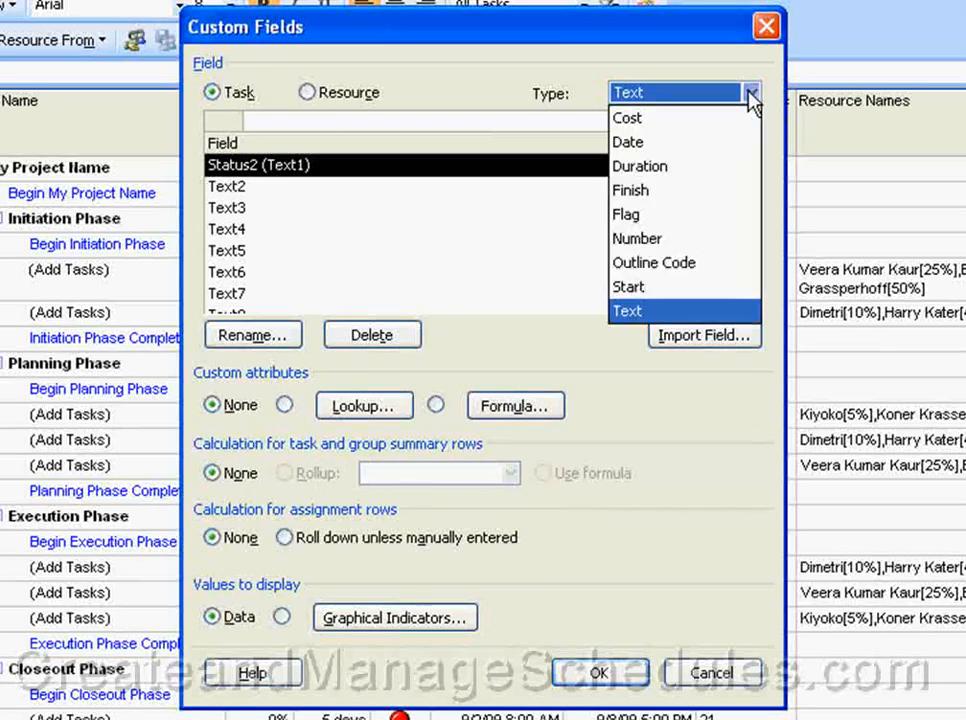
{"action": "left_click", "coordinate": [679, 242]}
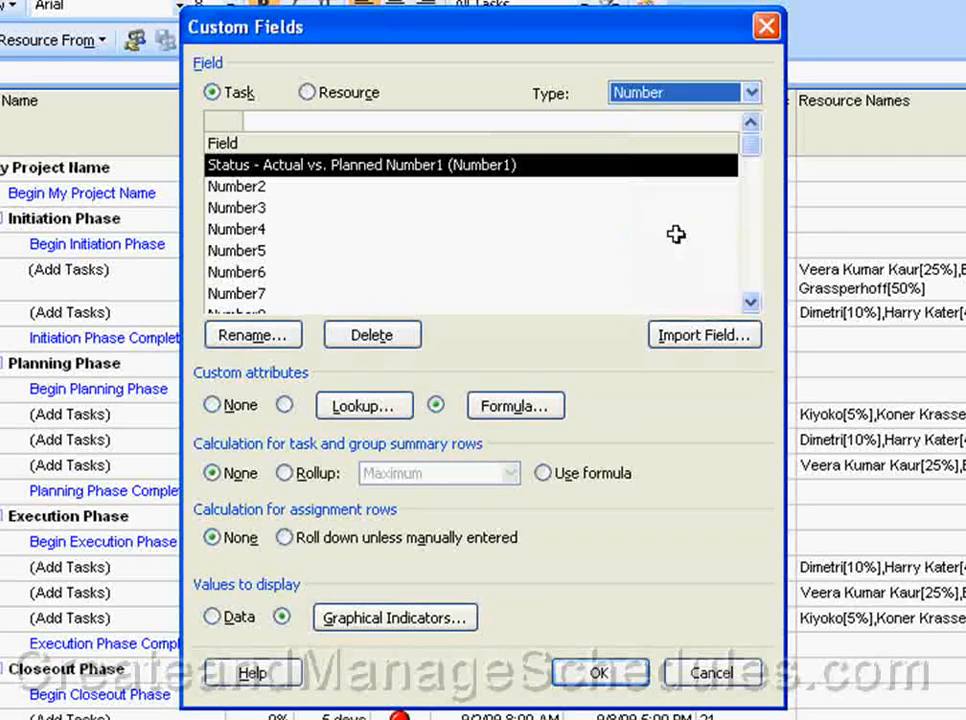
{"action": "left_click", "coordinate": [752, 96]}
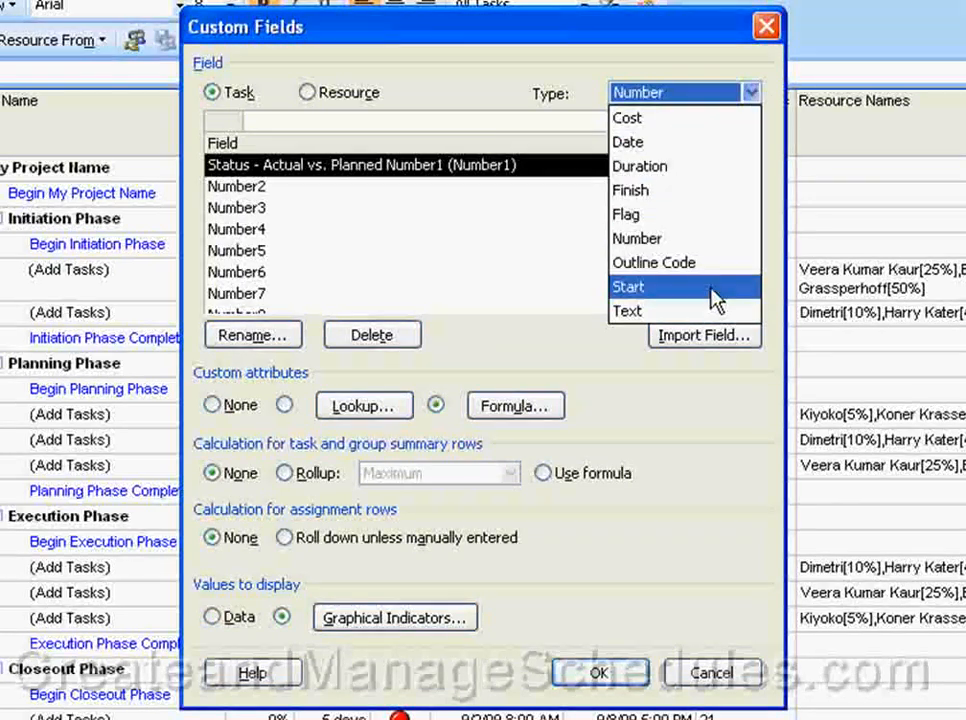
{"action": "left_click", "coordinate": [603, 75]}
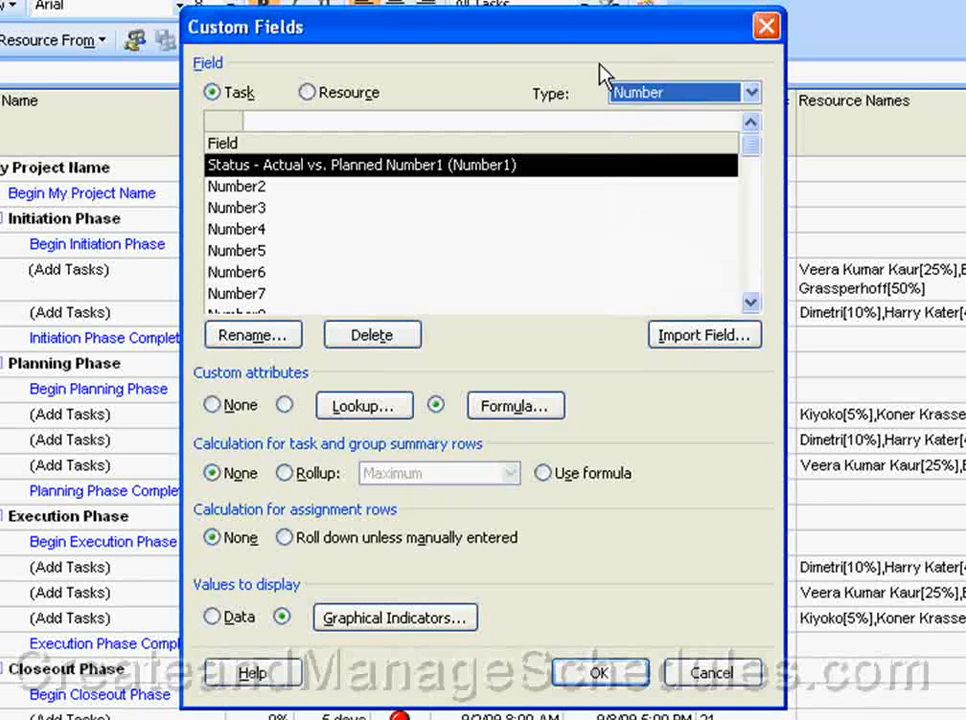
{"action": "left_click", "coordinate": [289, 478]}
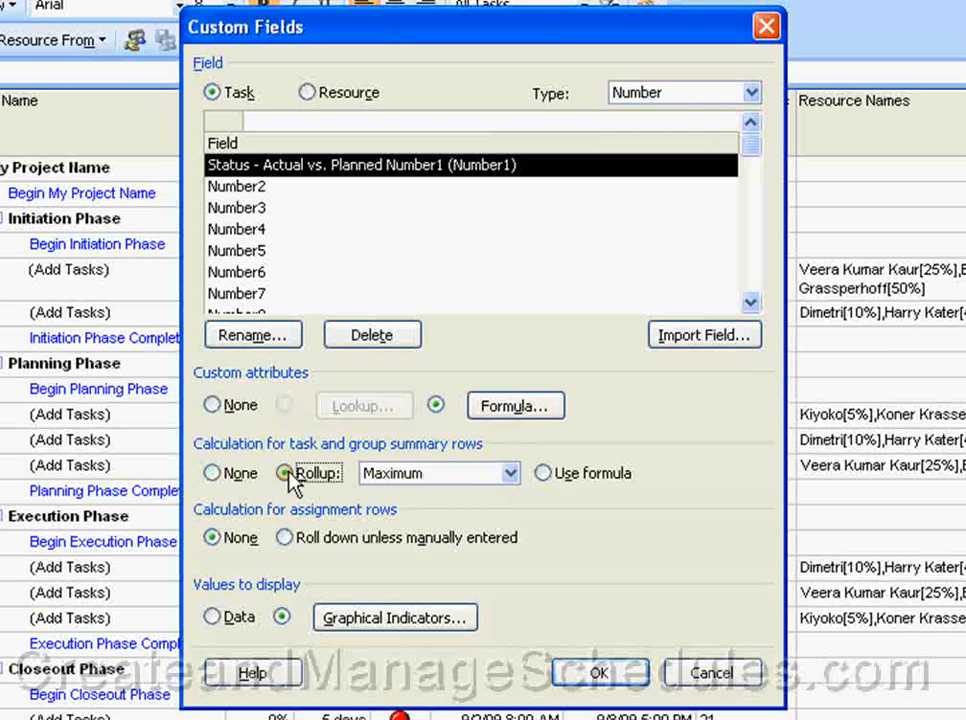
{"action": "left_click", "coordinate": [544, 477]}
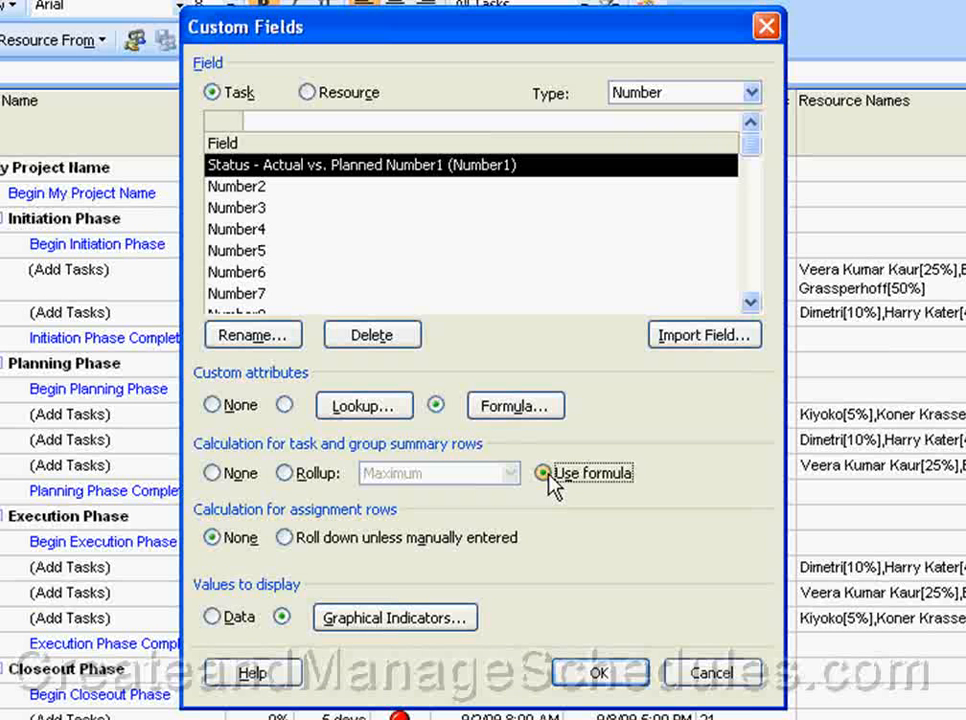
{"action": "left_click", "coordinate": [697, 94]}
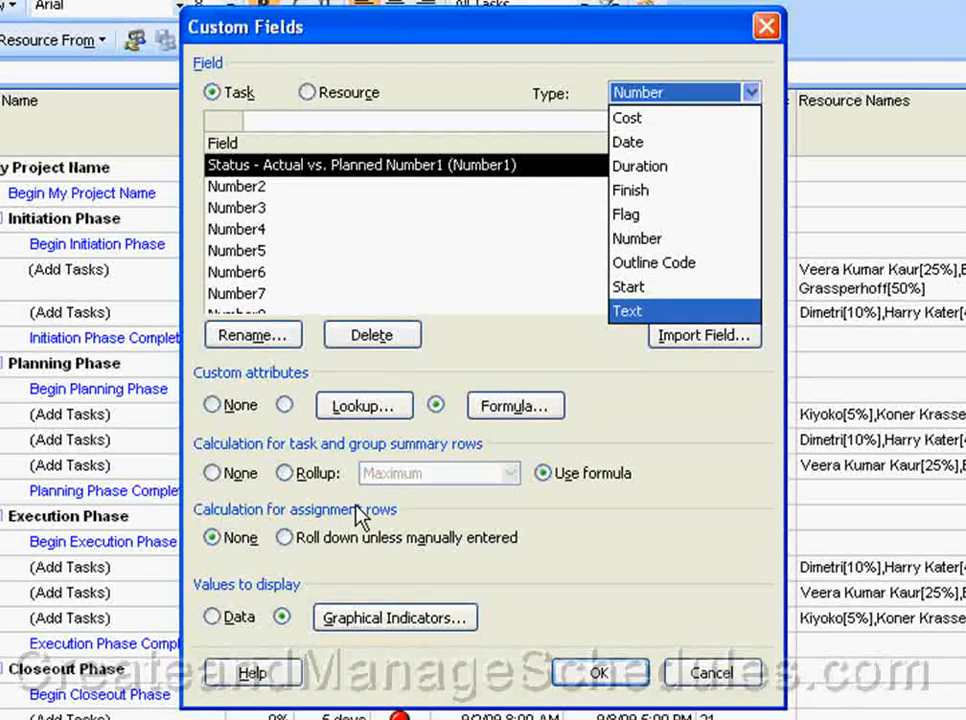
{"action": "left_click", "coordinate": [546, 497]}
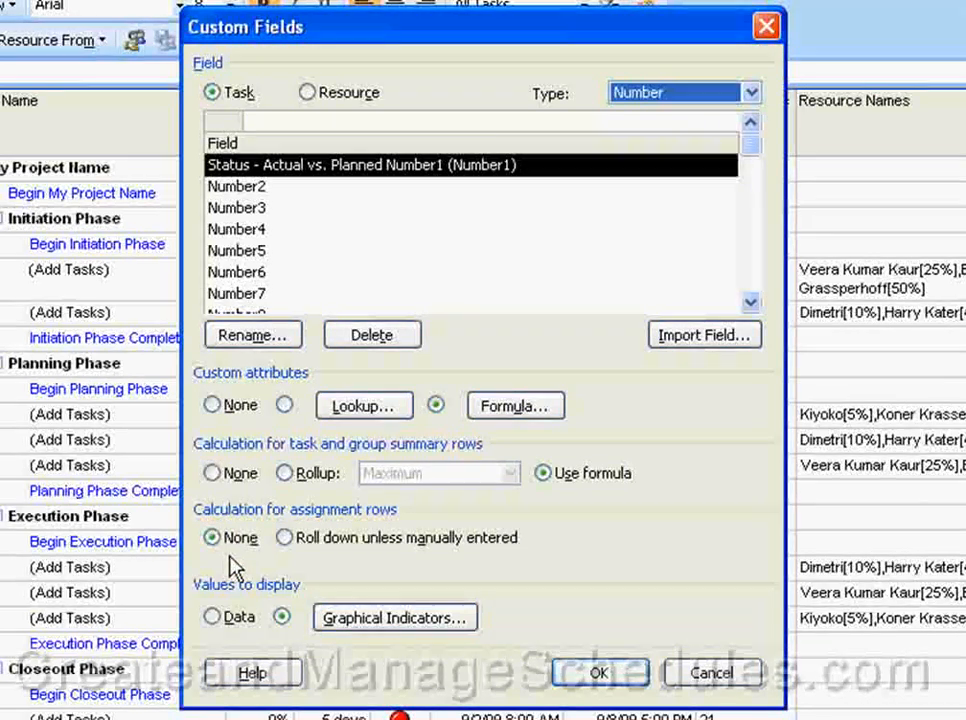
Set assignment rows to 'Roll down unless manually entered', keeping Graphical Indicators as the display.
{"action": "left_click", "coordinate": [287, 538]}
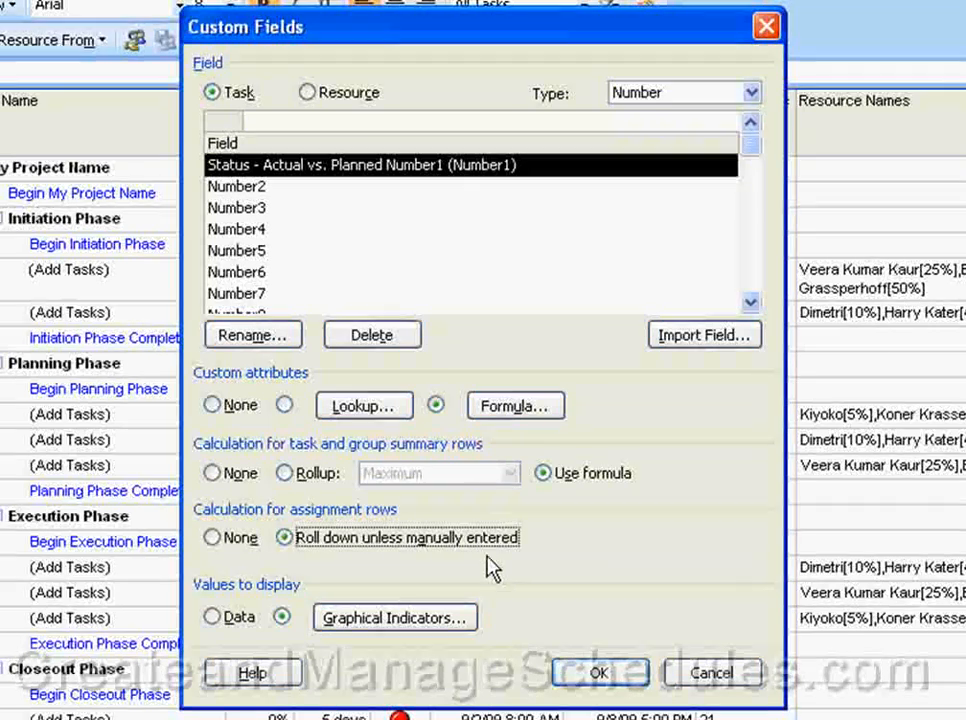
{"action": "left_click", "coordinate": [216, 620]}
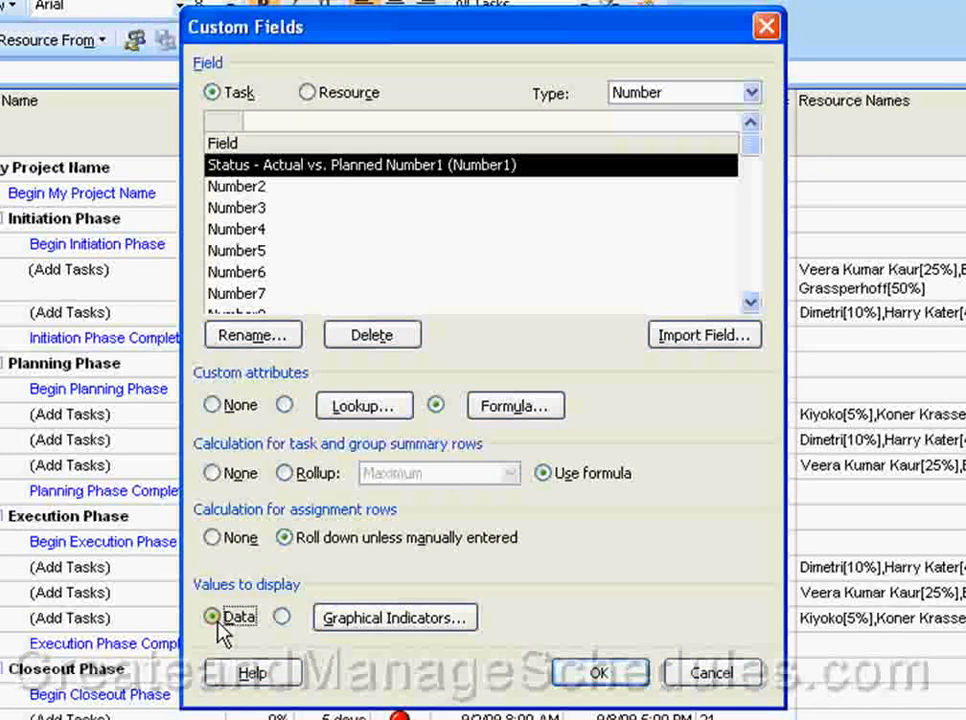
{"action": "left_click", "coordinate": [283, 618]}
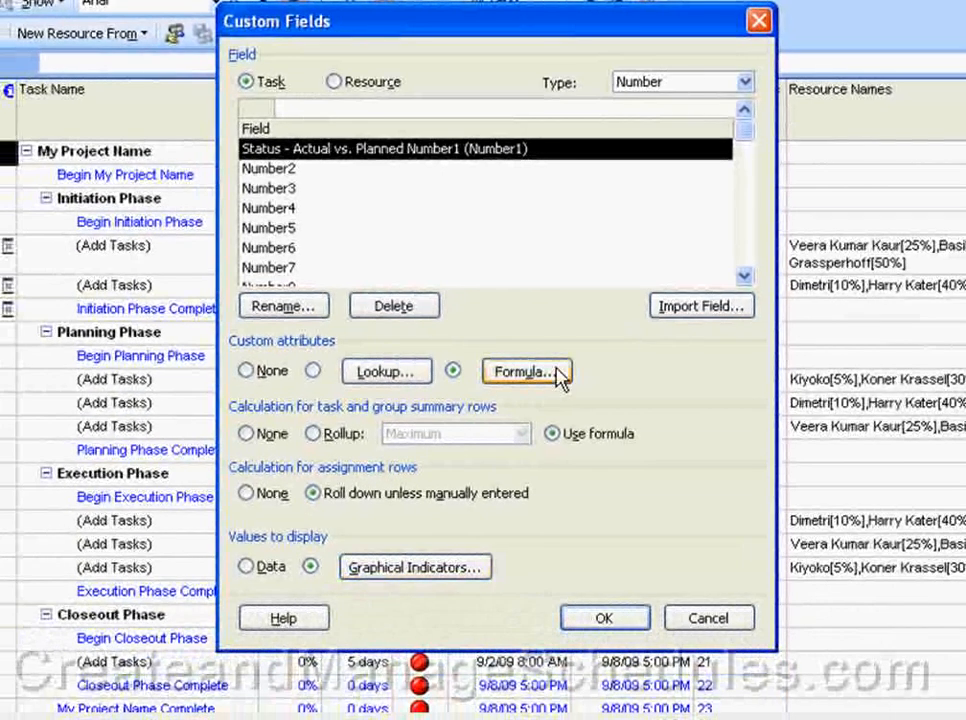
{"action": "left_click", "coordinate": [456, 578]}
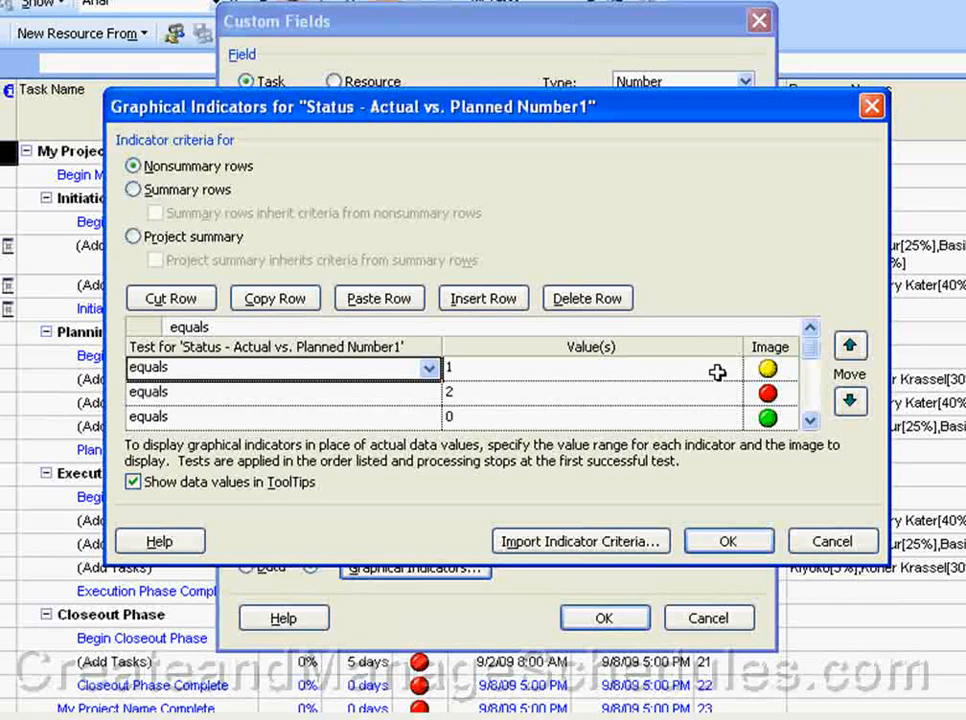
{"action": "left_click", "coordinate": [784, 369]}
{"action": "left_click", "coordinate": [785, 369]}
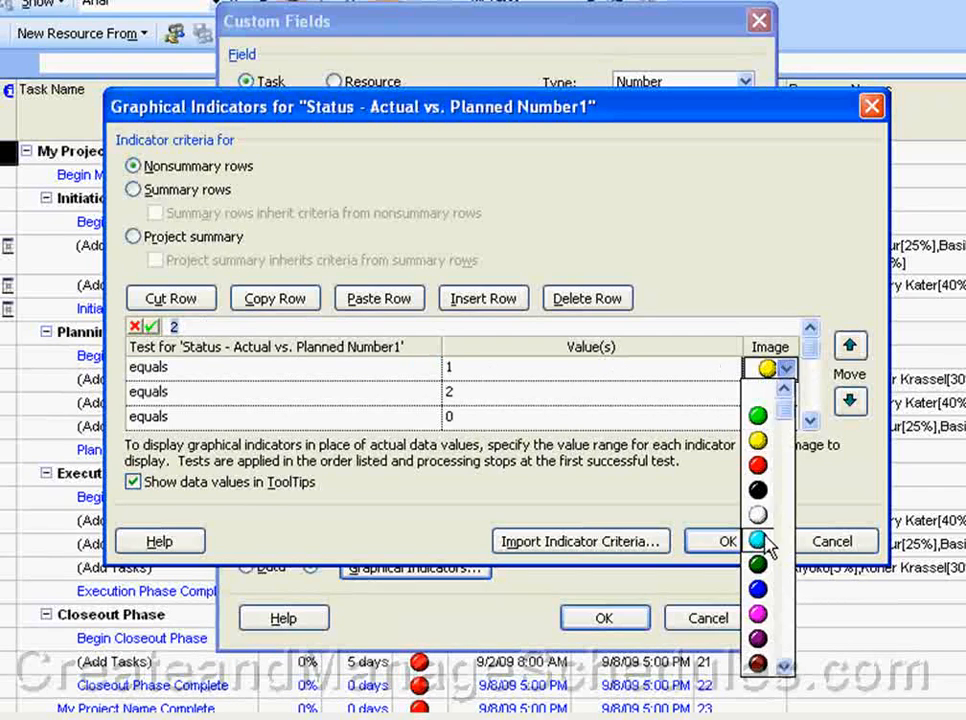
{"action": "scroll", "coordinate": [788, 688], "scroll_direction": "down", "scroll_amount": 5}
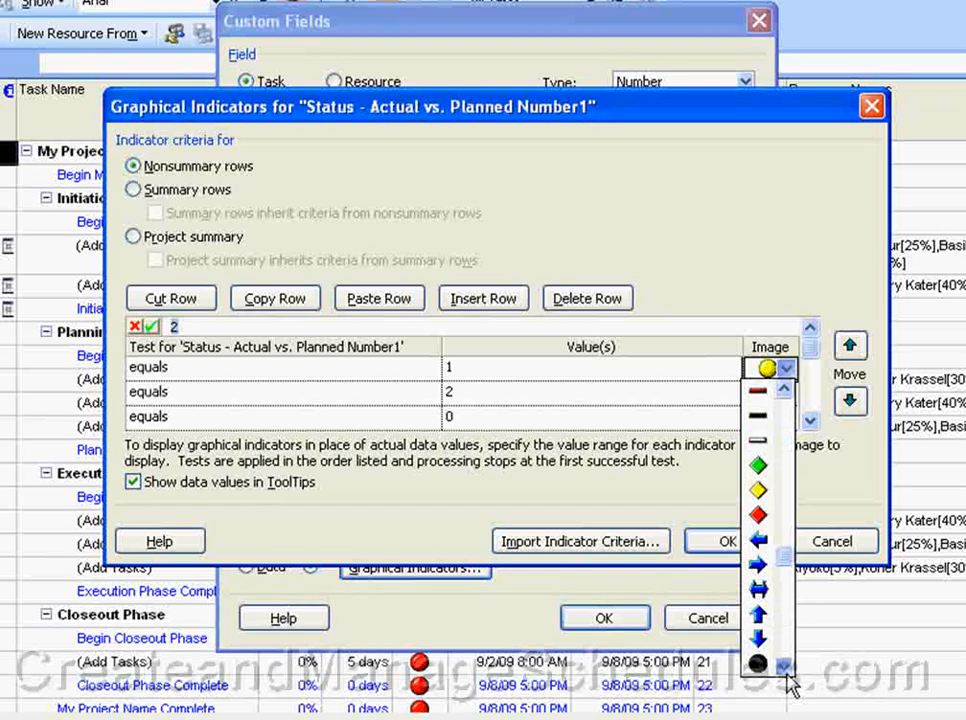
{"action": "scroll", "coordinate": [789, 682], "scroll_direction": "down", "scroll_amount": 4}
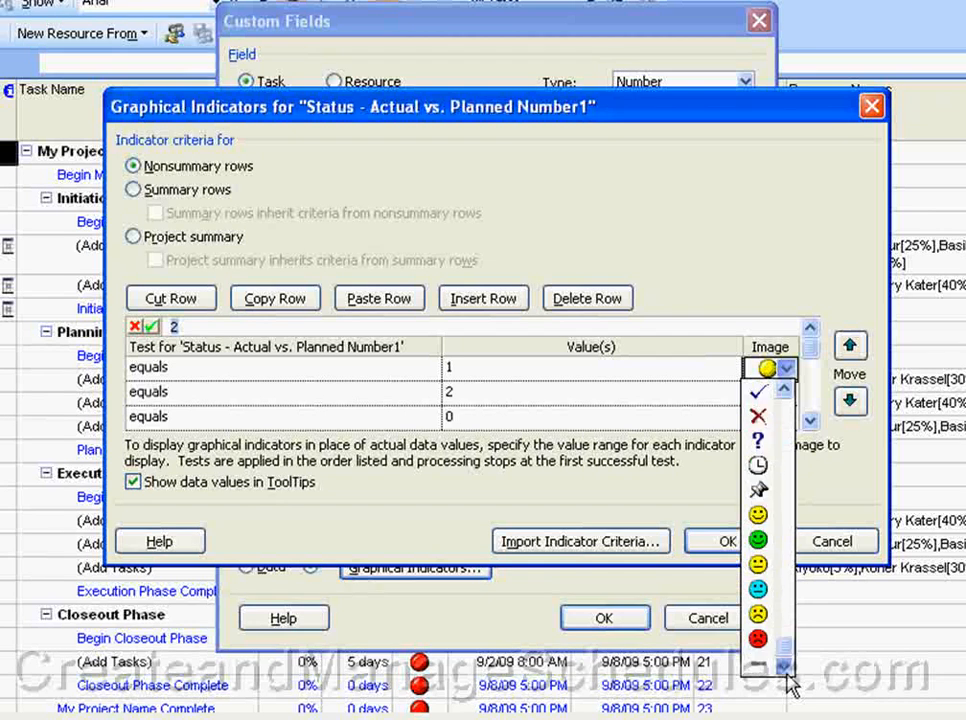
{"action": "left_click", "coordinate": [831, 412]}
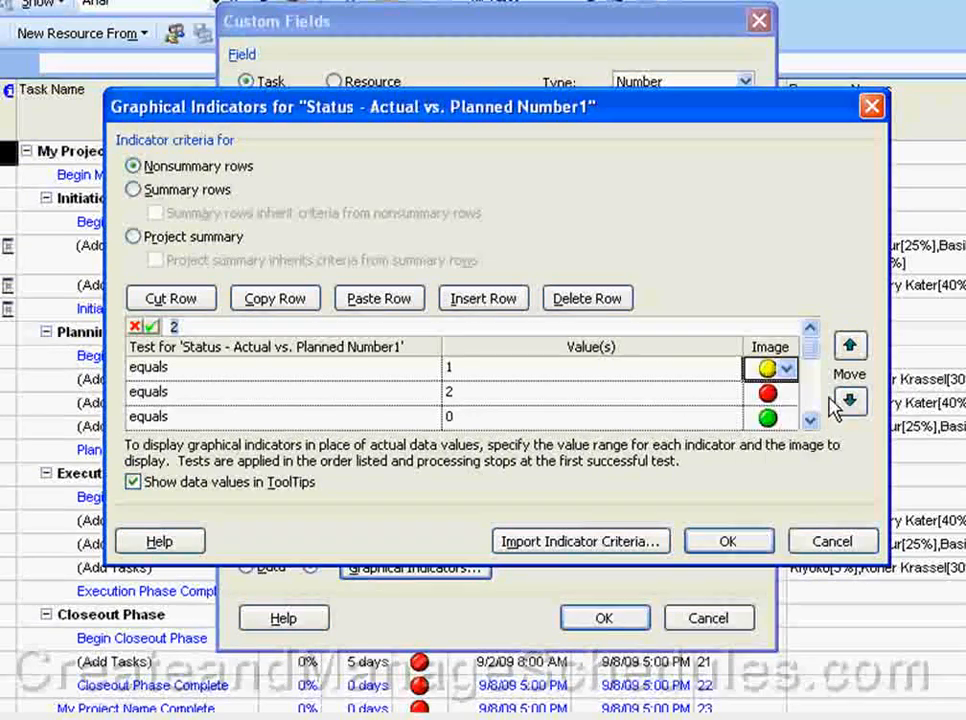
{"action": "left_click", "coordinate": [827, 539]}
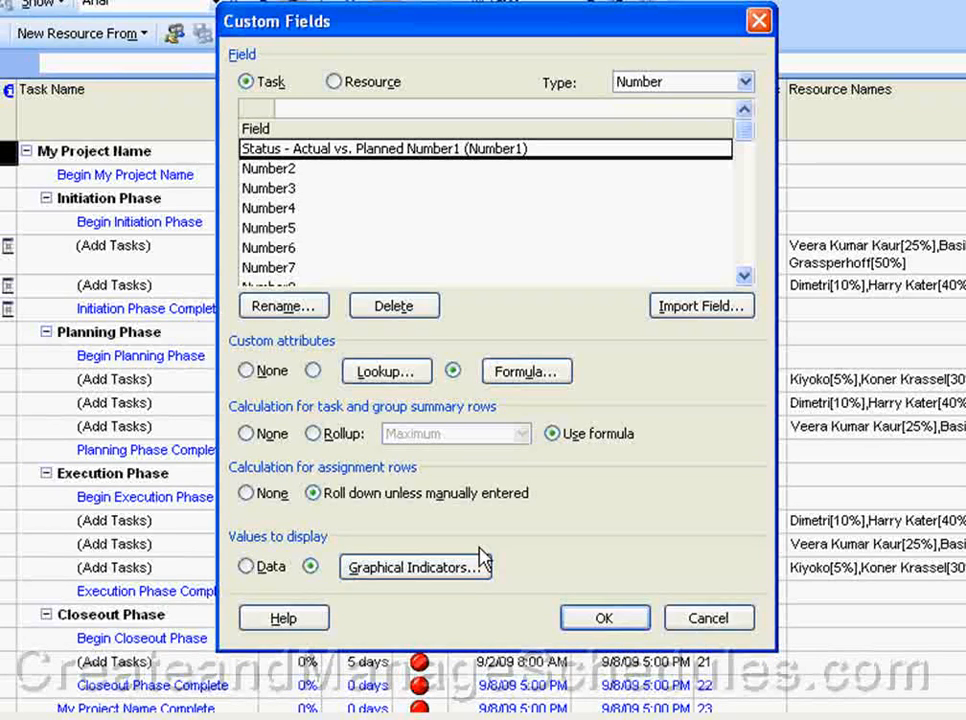
{"action": "left_click", "coordinate": [284, 620]}
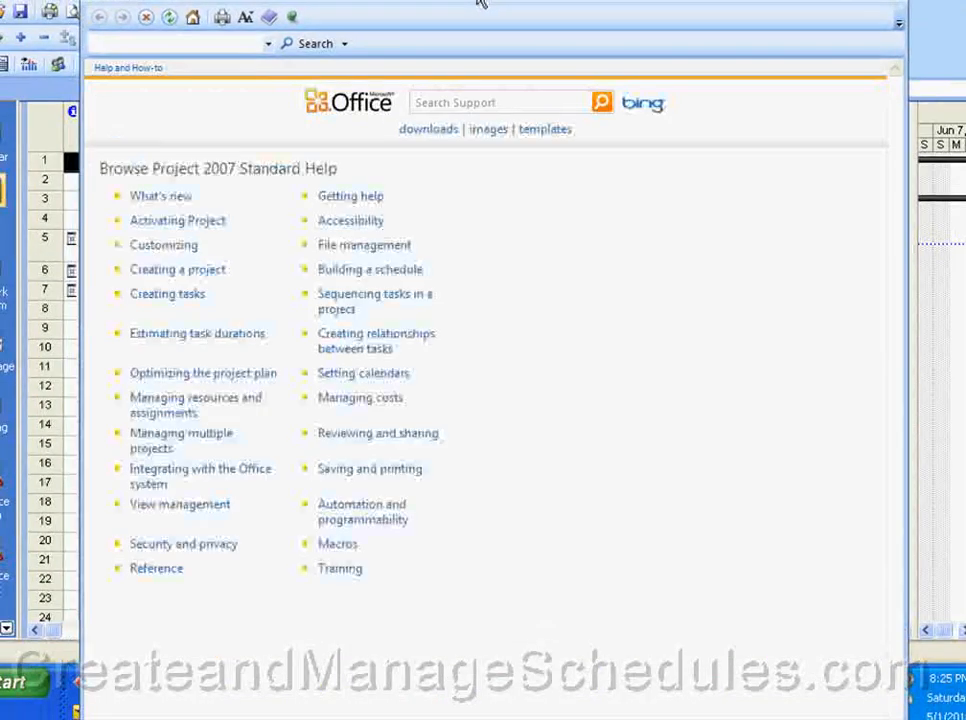
{"action": "left_click_drag", "start_coordinate": [478, 1], "coordinate": [466, 0]}
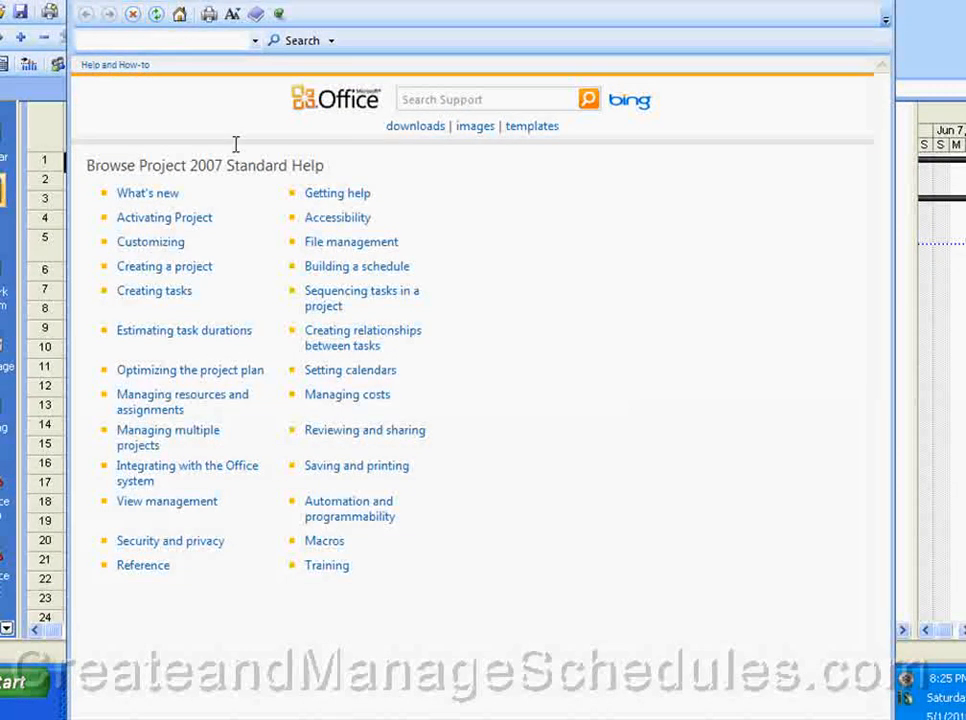
{"action": "left_click", "coordinate": [882, 3]}
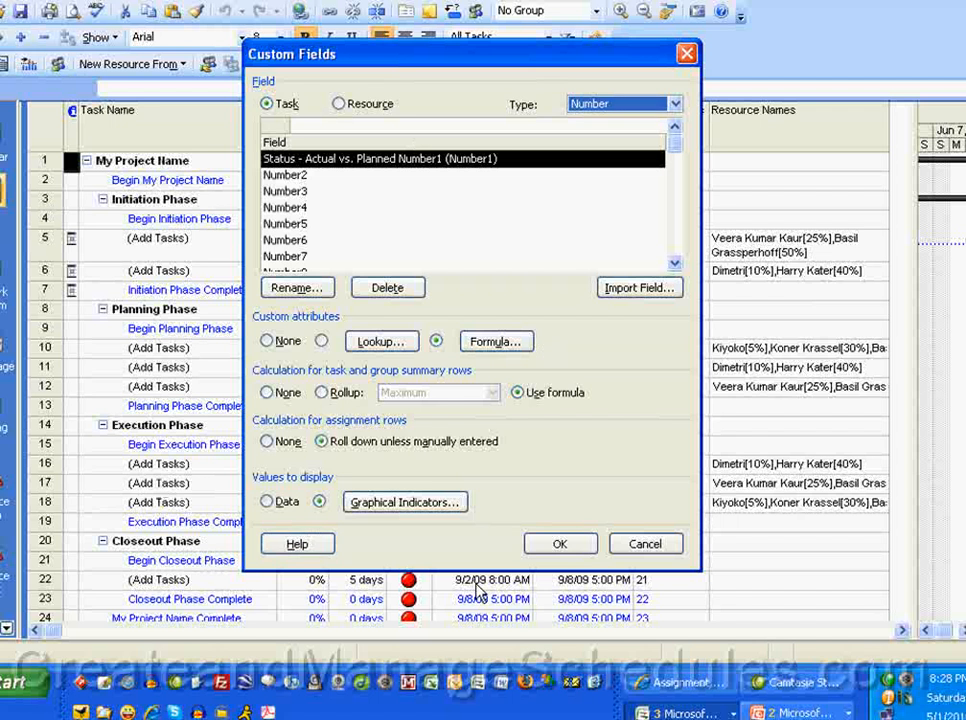
Accept Custom Fields, widen the Status column slightly, then show PowerPoint's 'Creating Custom Fields' slide.
{"action": "left_click", "coordinate": [558, 546]}
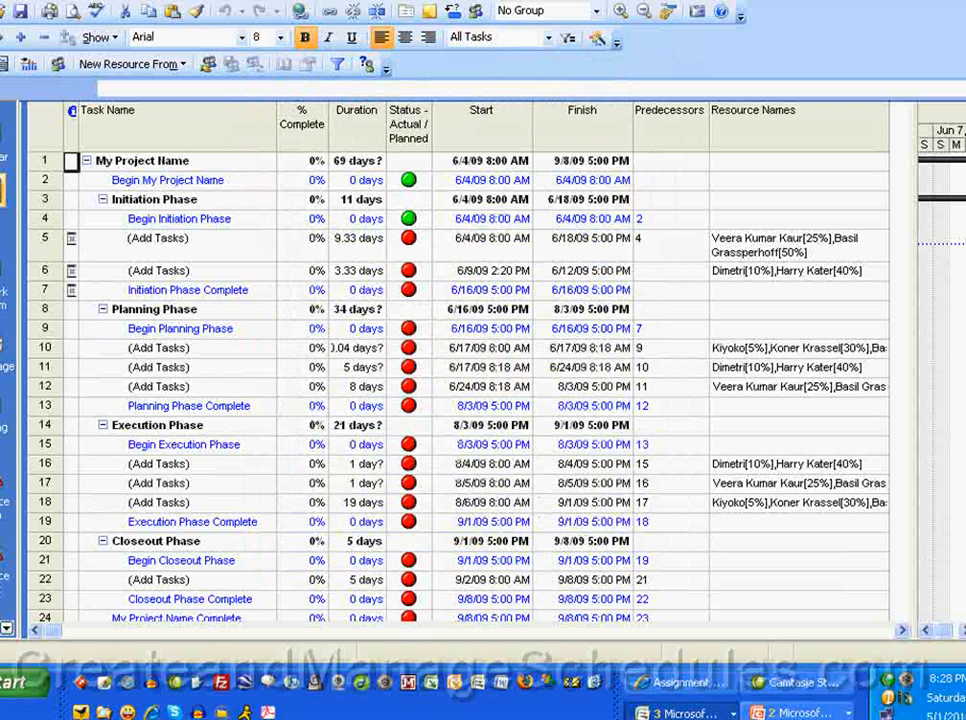
{"action": "left_click", "coordinate": [408, 124]}
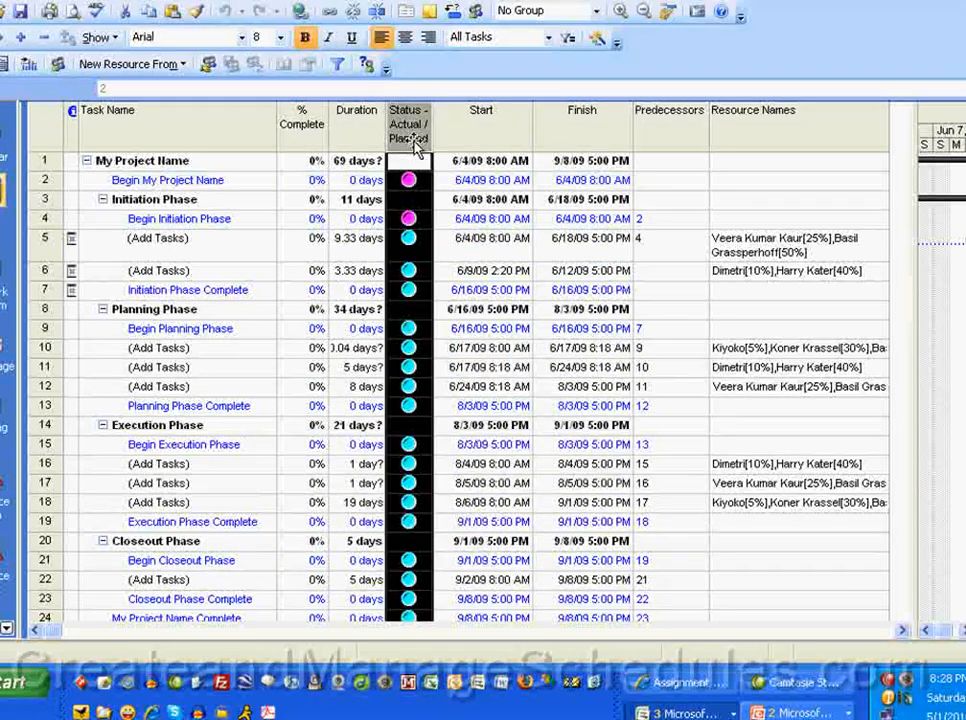
{"action": "left_click", "coordinate": [442, 331]}
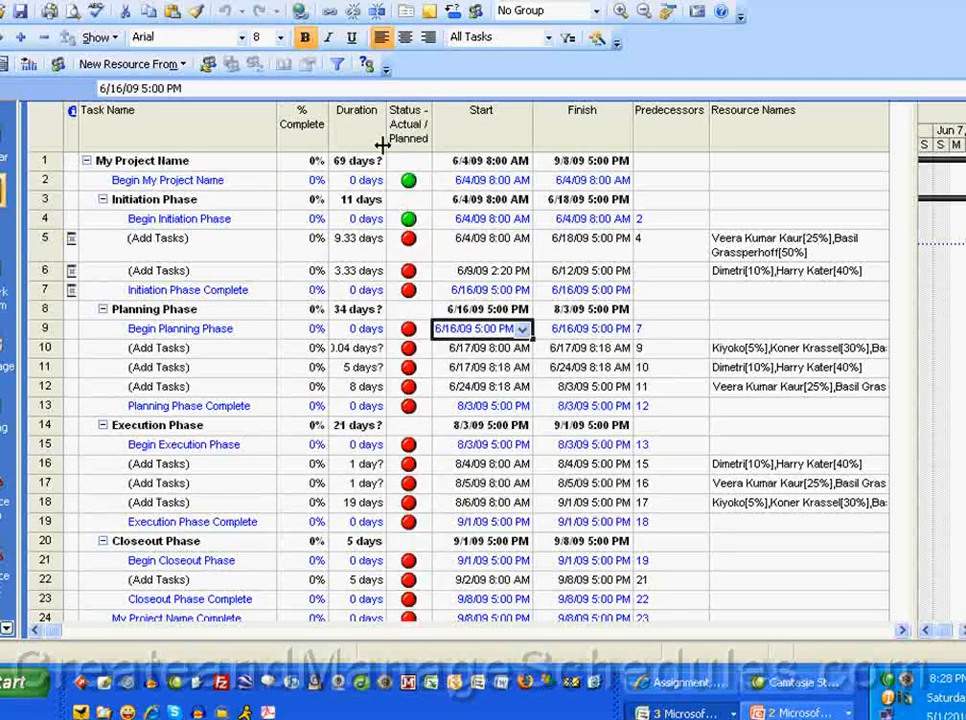
{"action": "left_click", "coordinate": [410, 133]}
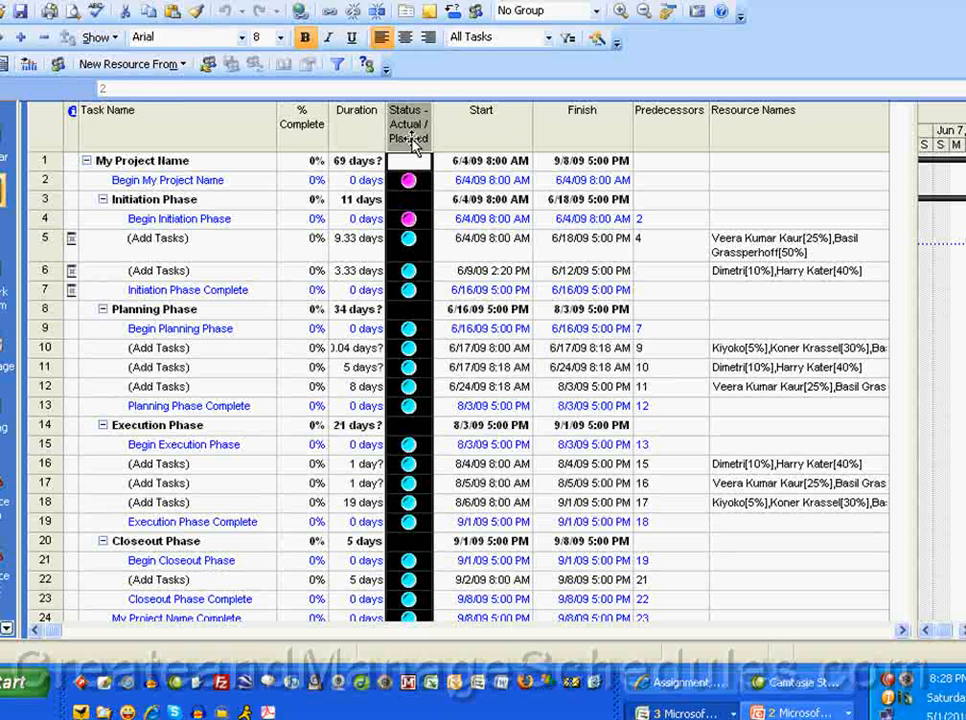
{"action": "left_click", "coordinate": [444, 189]}
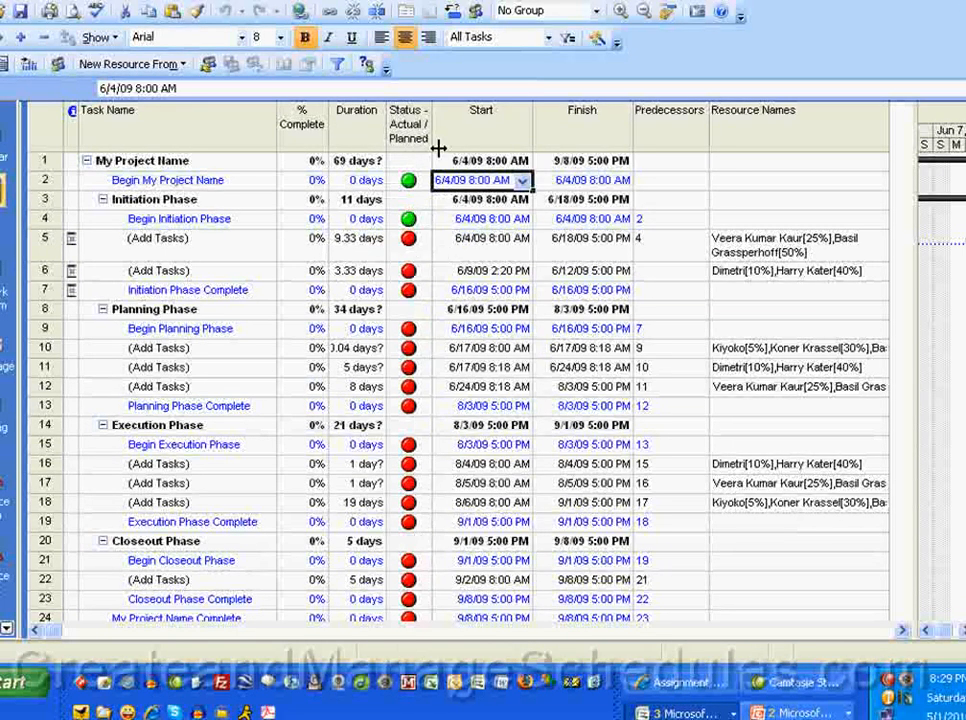
{"action": "left_click_drag", "start_coordinate": [432, 110], "coordinate": [437, 111]}
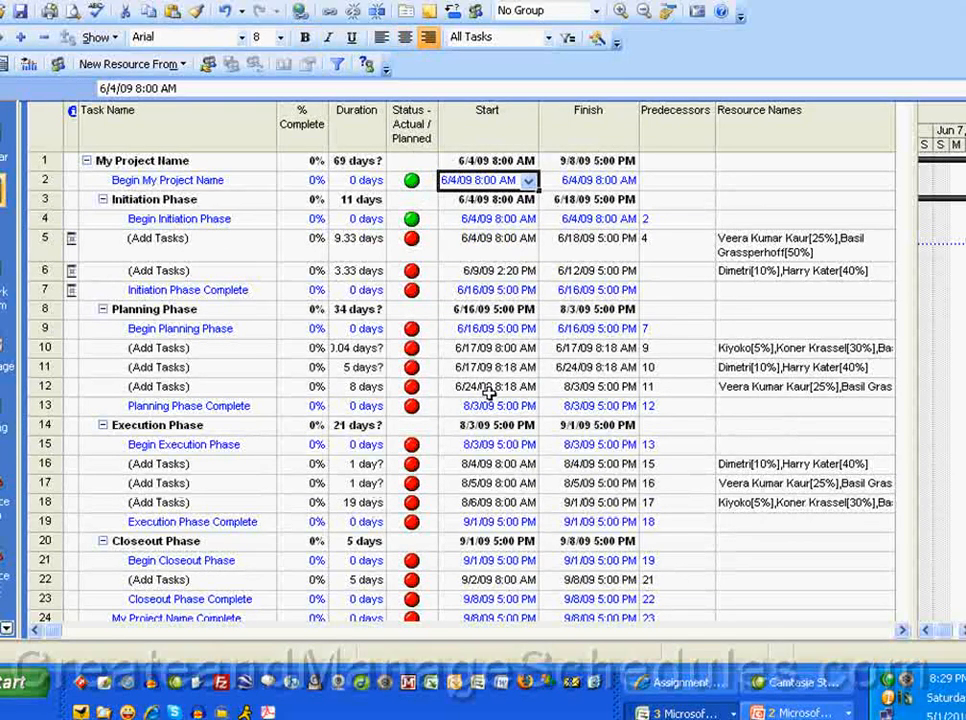
{"action": "key", "text": "alt+Tab"}
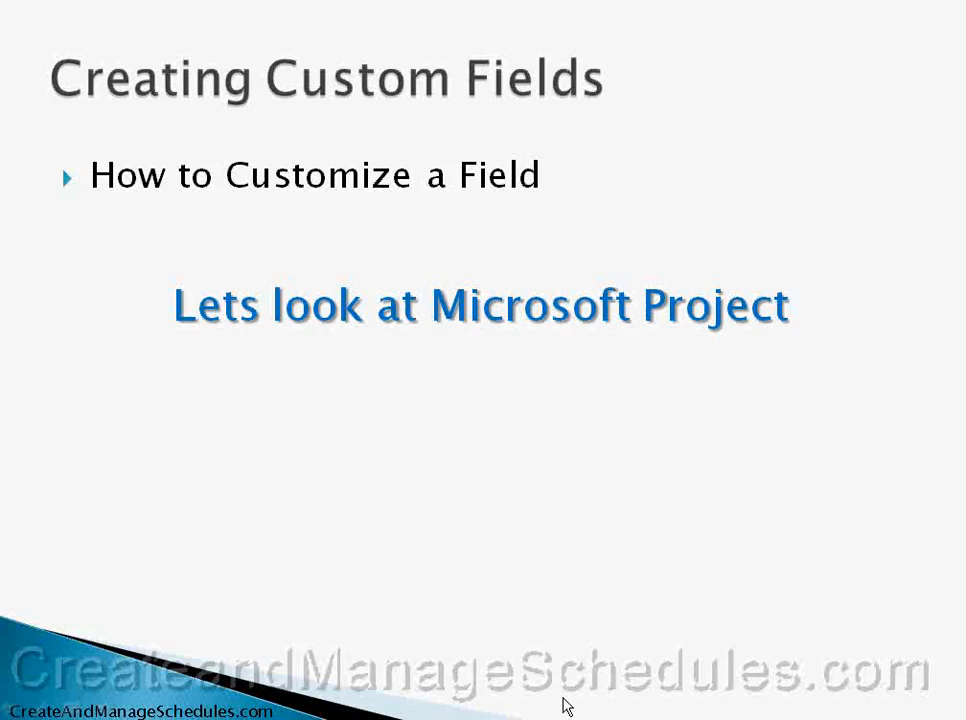
{"action": "left_click", "coordinate": [599, 620]}
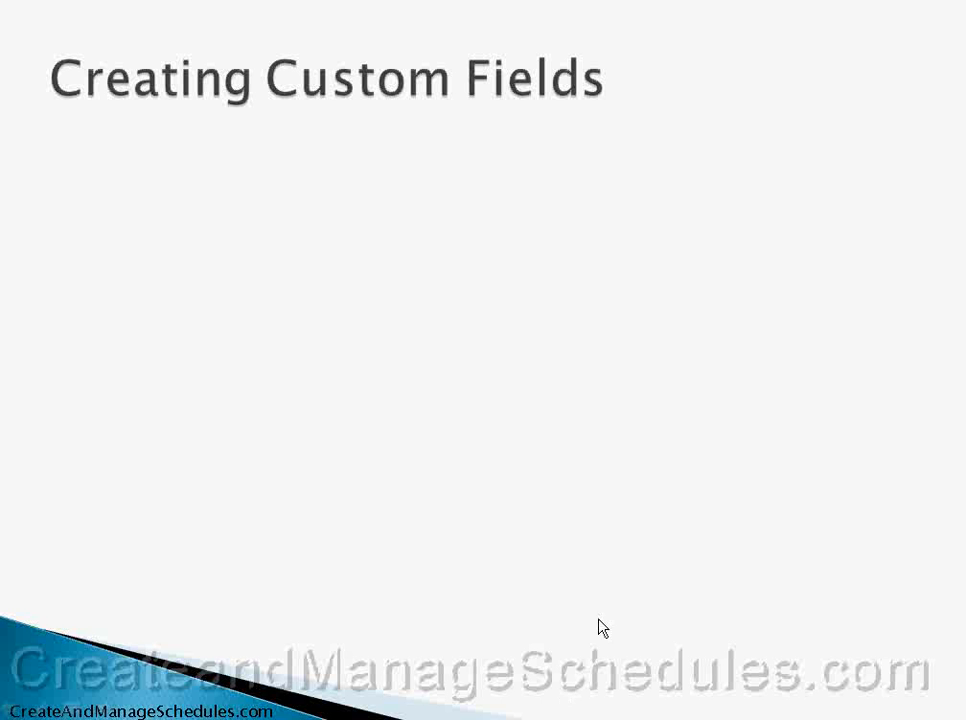